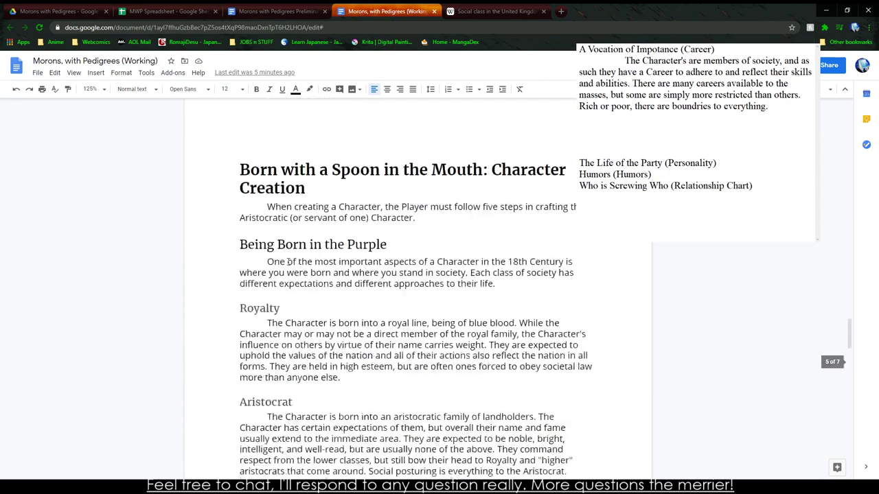
- Replace the Personality, Humors and Relationship Chart lines in the notes with the list entries "Royalty" and "Ariistocrat"
left_click(750, 199)
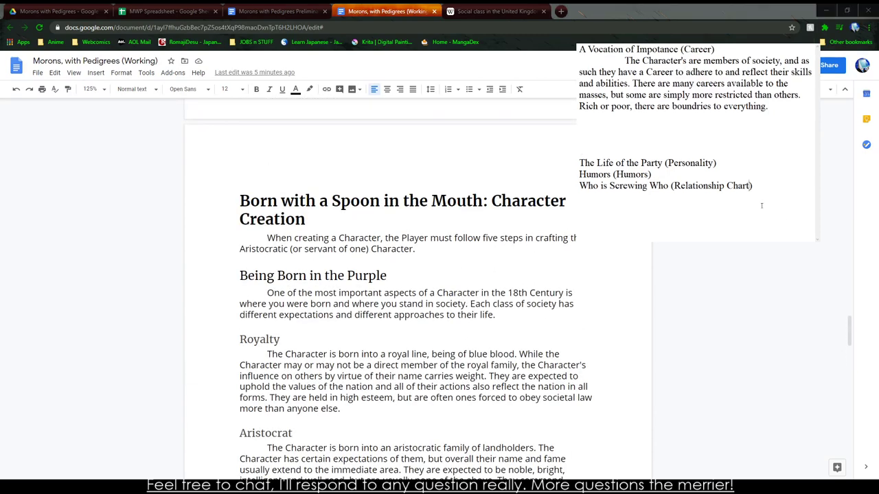
left_click_drag(779, 204, 579, 165)
key("BackSpace")
type("Royalty Ariistocrat")
key("Return")
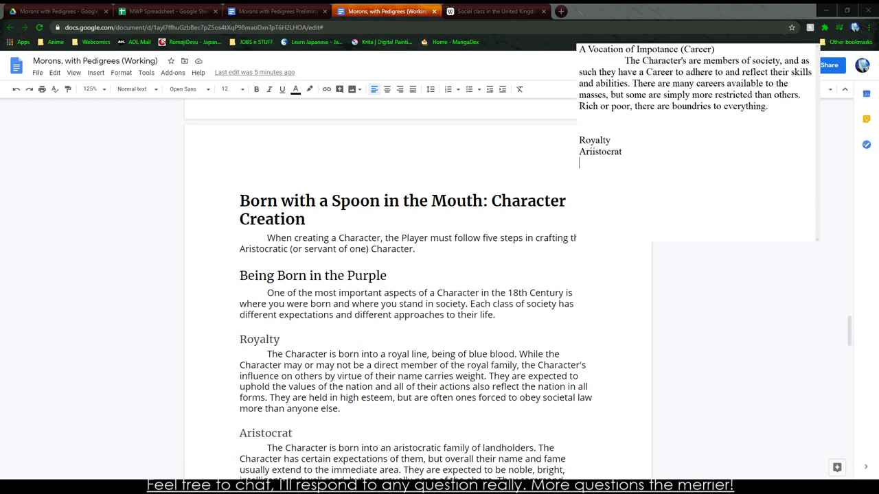
- Add High Business, Low Business, Cottager, Servant and Clergy to the notes list, following the class headings in the working document
scroll(418, 309, "down", 7)
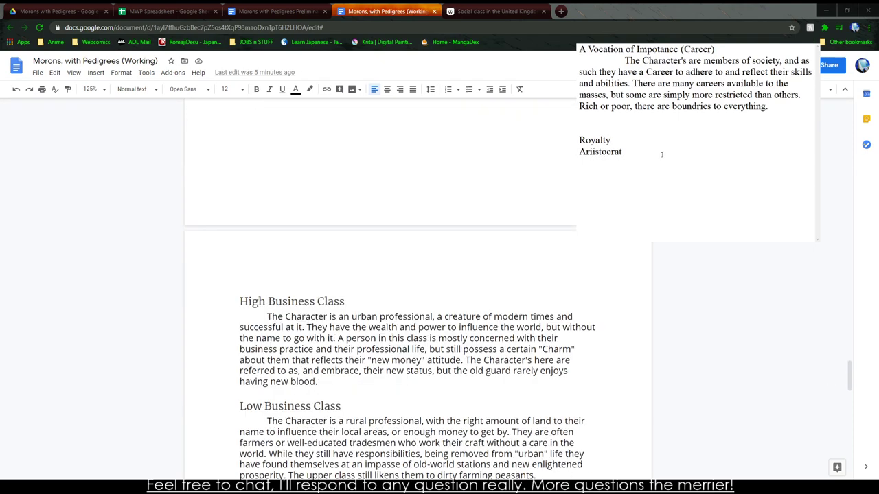
type("High B")
type("usiness ")
type("Low Busine")
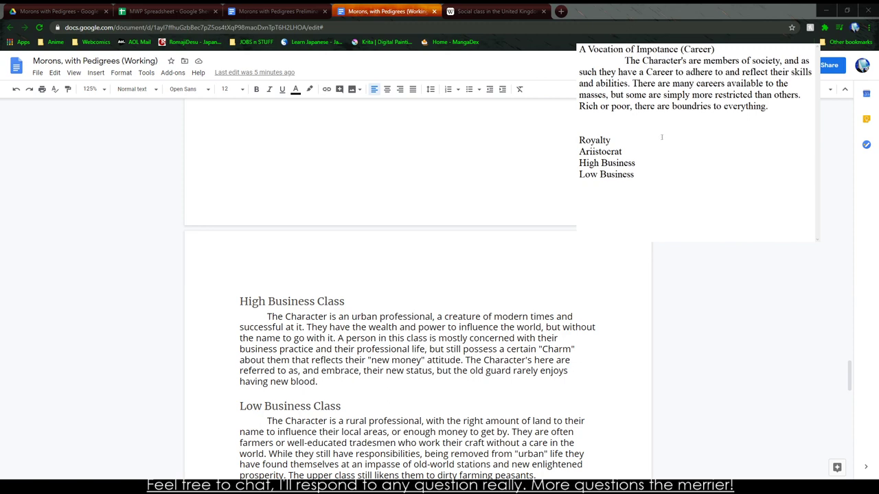
scroll(412, 309, "down", 4)
type("Cottager")
key("Return")
type("Servant")
key("Return")
type("Clergy")
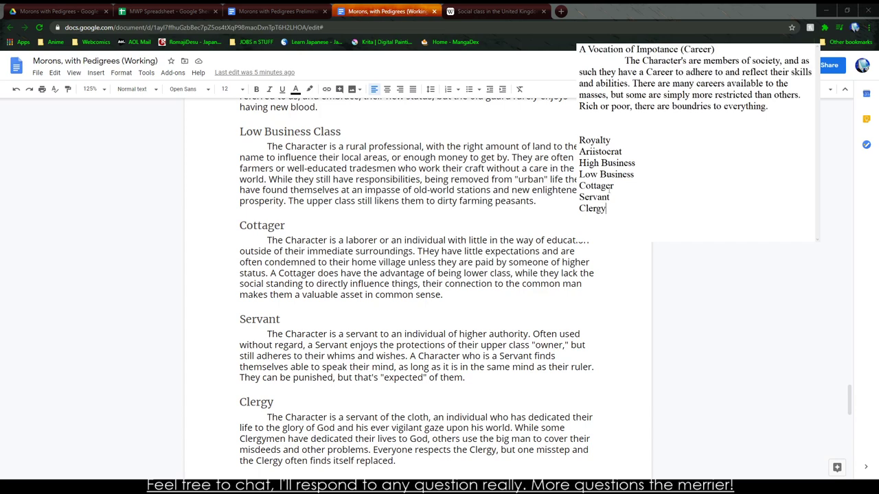
- Copy the seven class names from Royalty to Clergy in the notes and switch to the MWP Spreadsheet
key("shift+Up")
key("shift+Up")
key("shift+Up")
key("shift+Up")
key("shift+Up")
key("shift+Up")
key("shift+Home")
key("ctrl+c")
scroll(417, 282, "down", 5)
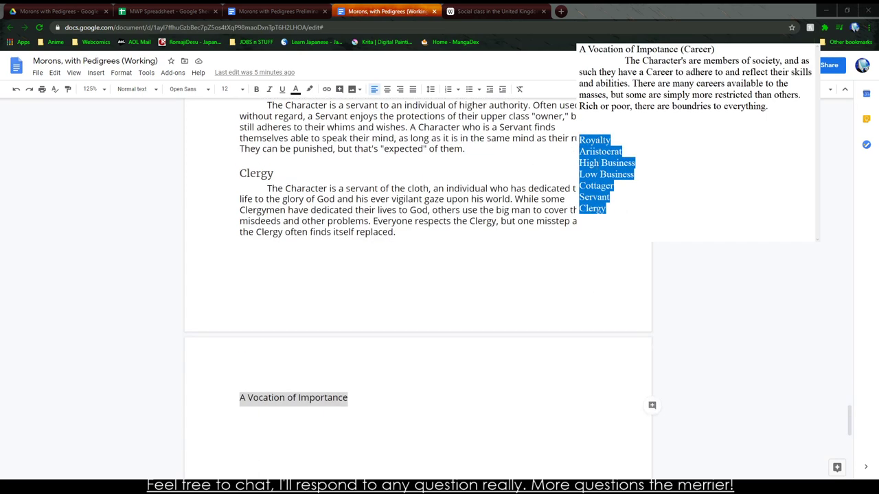
key("ctrl+shift+Tab")
key("ctrl+shift+Tab")
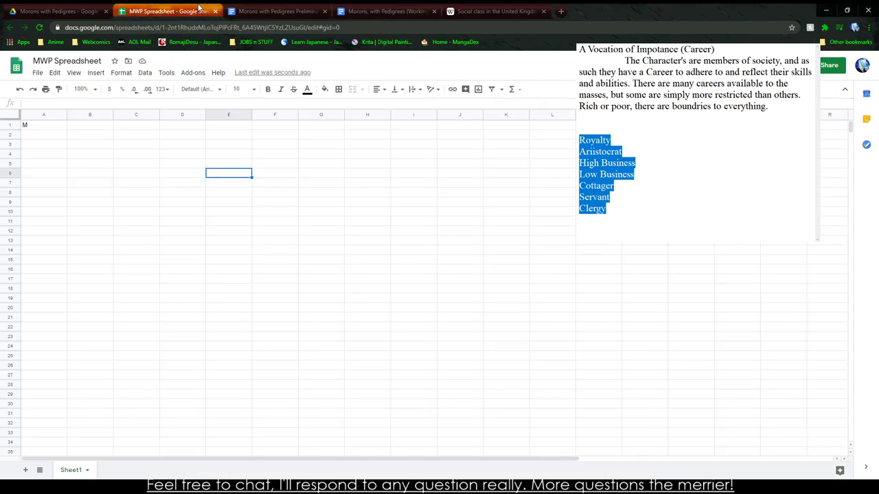
left_click(94, 140)
left_click(147, 165)
left_click(127, 148)
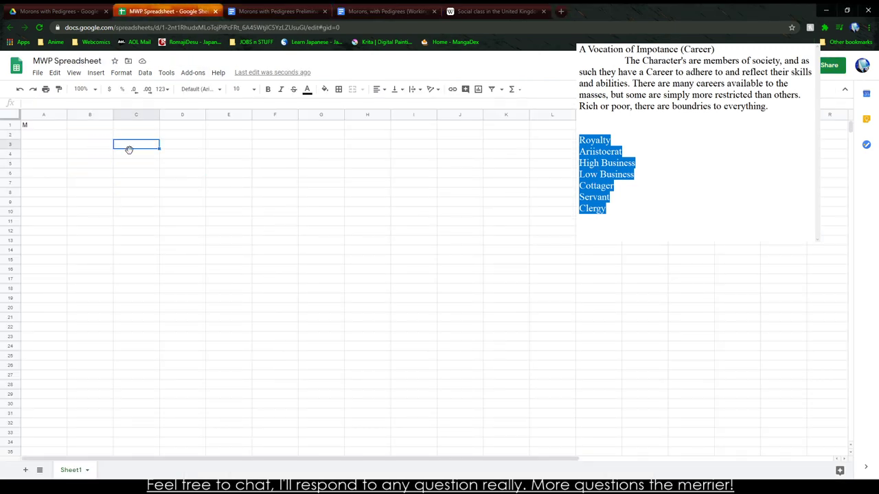
type("Carreers")
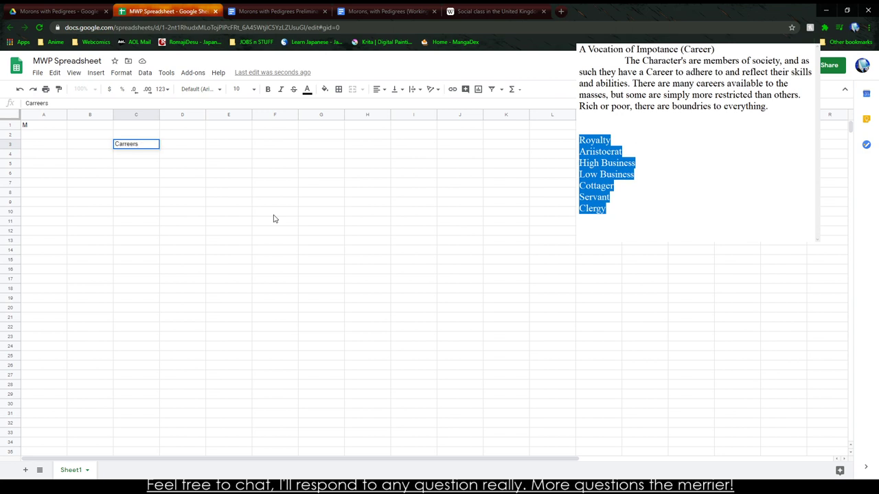
key("Tab")
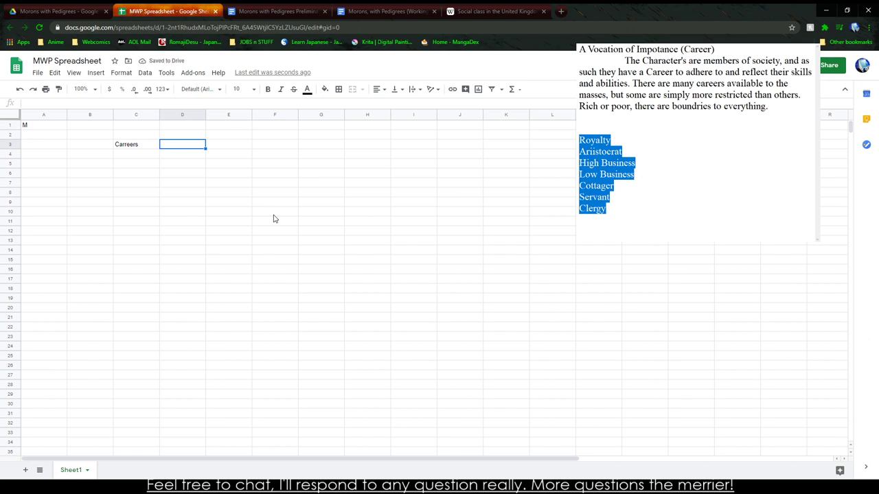
key("Left")
key("Down")
type("Caree")
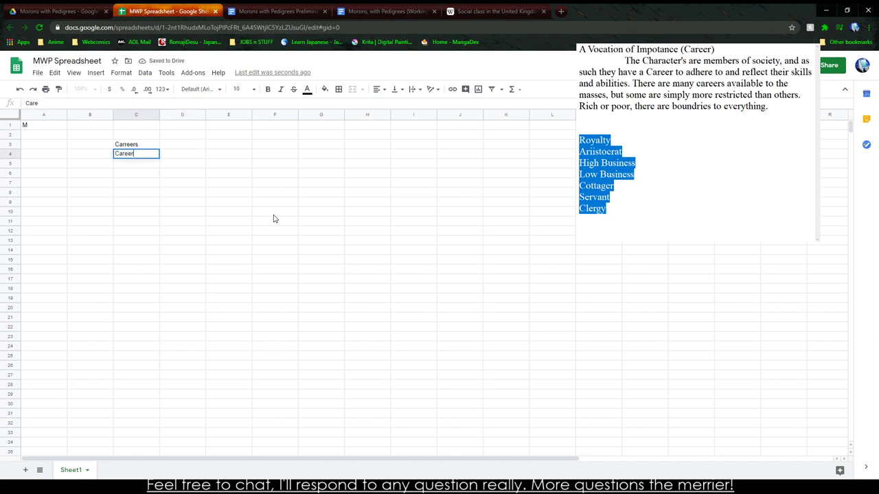
key("Up")
key("Delete")
- Enter the heading "Careers" in cell D3
key("Right")
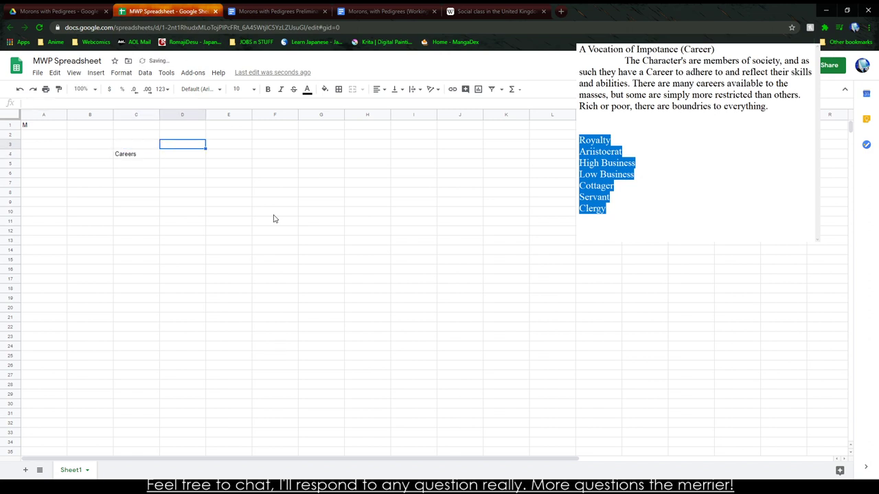
type("Careers")
key("Return")
- Enter "Social Standing" in C4 and paste the copied class list beneath it, starting at C5
key("Left")
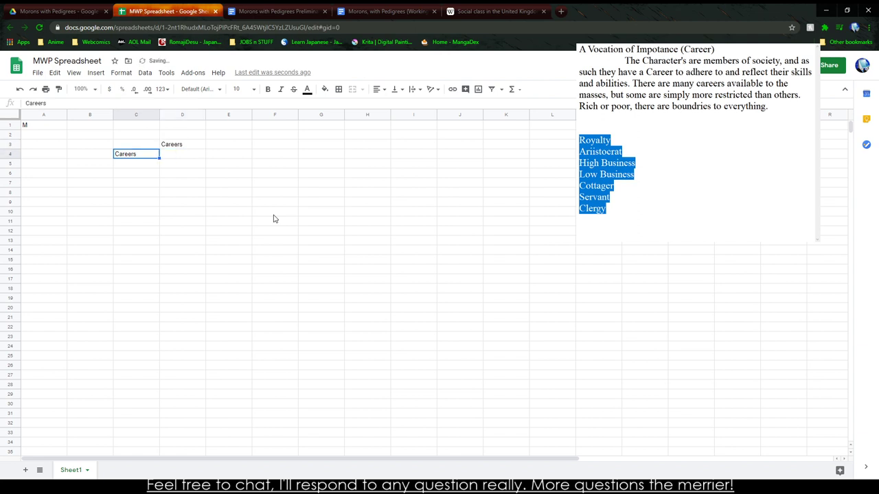
type("Soc")
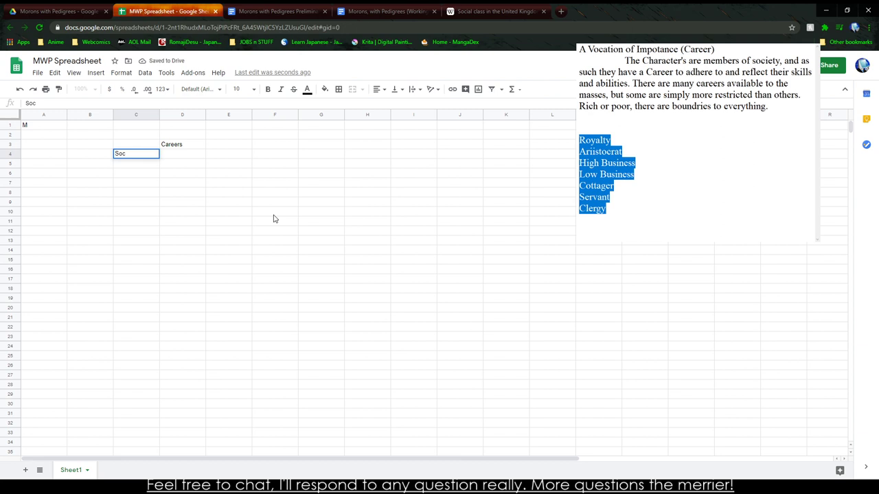
type("ial Standing")
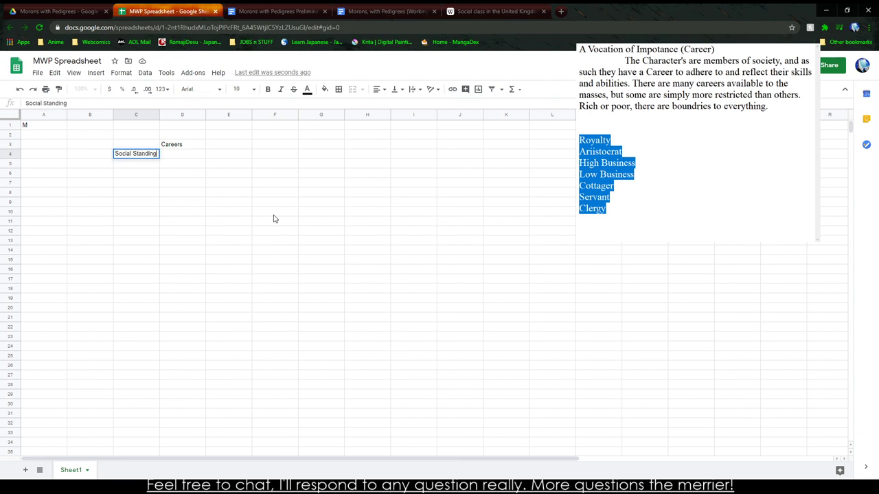
key("Return")
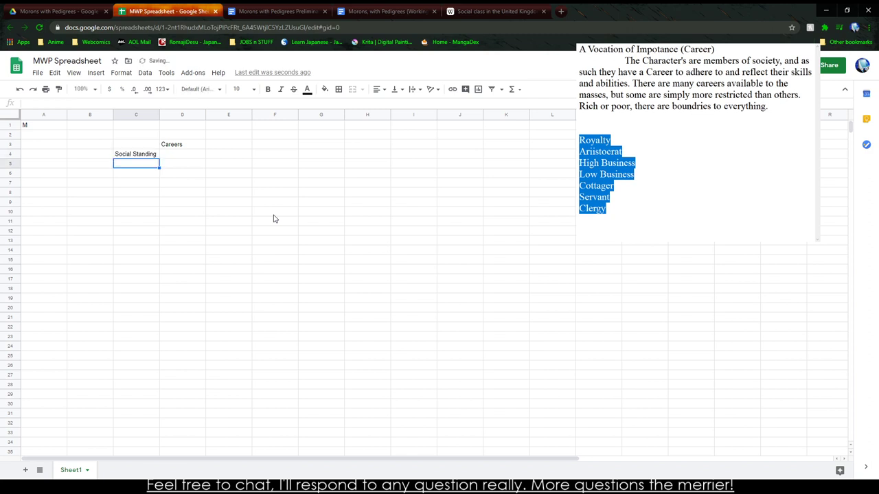
key("ctrl+v")
key("Down")
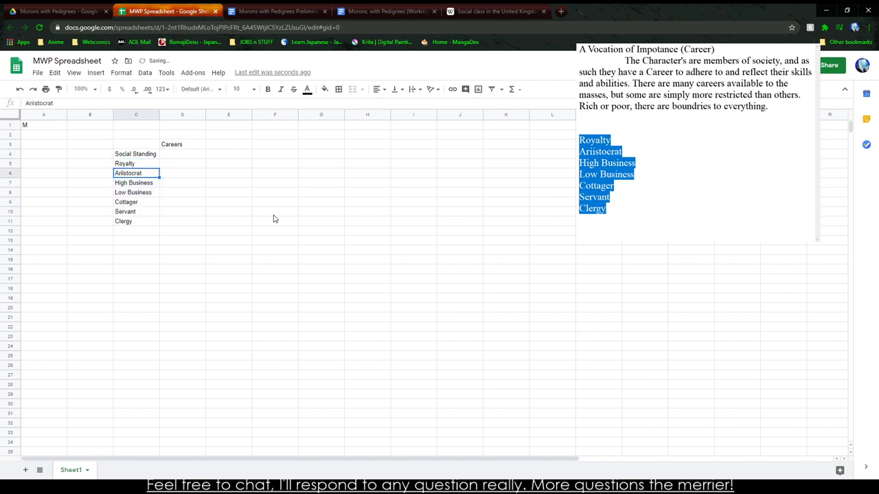
left_click(209, 183)
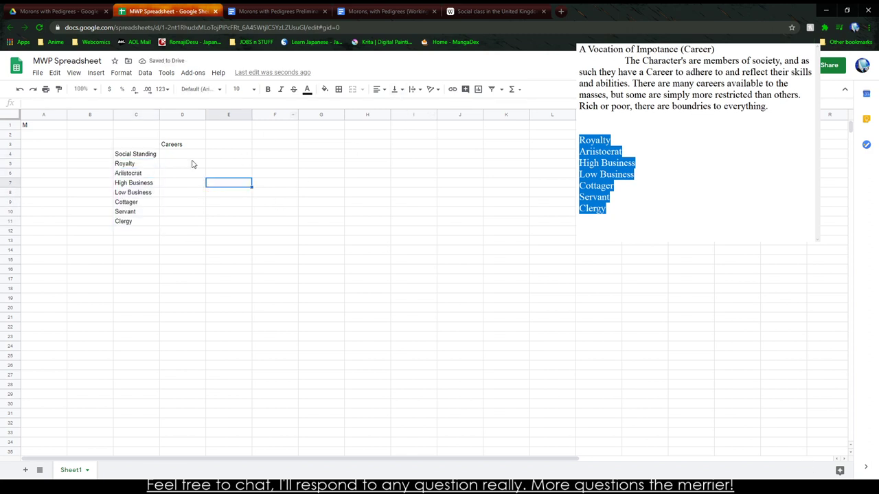
left_click(222, 153)
left_click(217, 145)
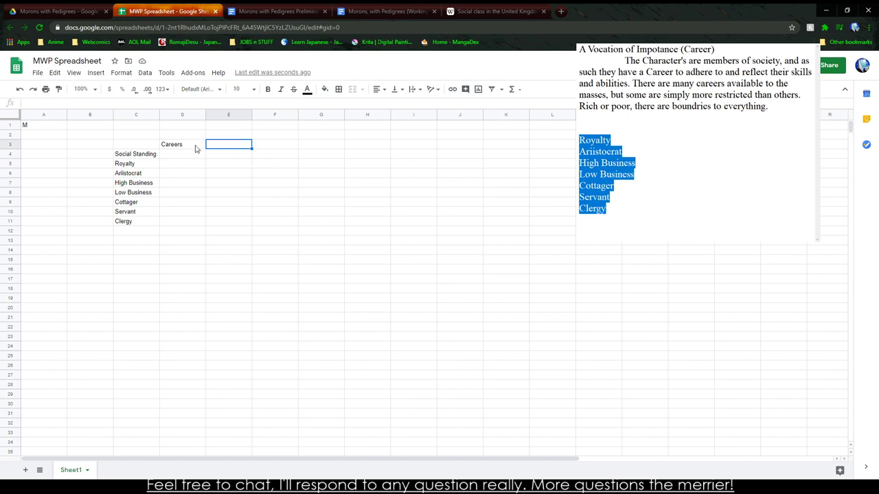
left_click_drag(151, 146, 491, 224)
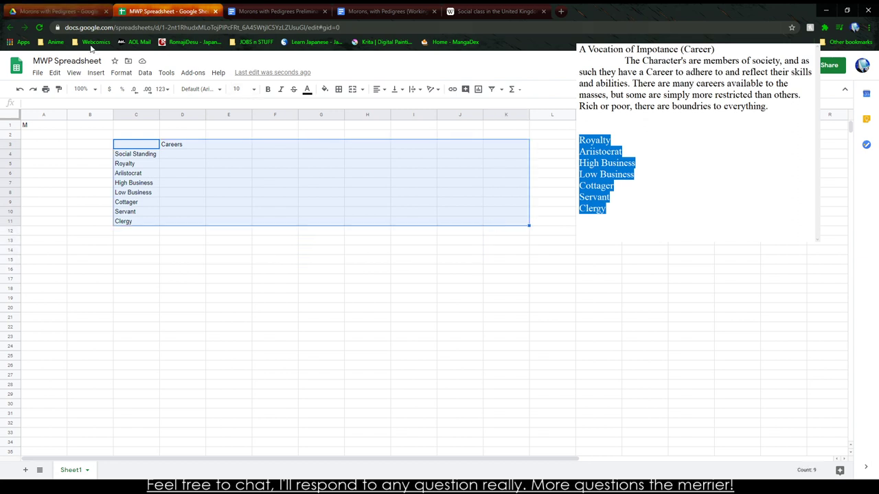
left_click(146, 147)
left_click(149, 156)
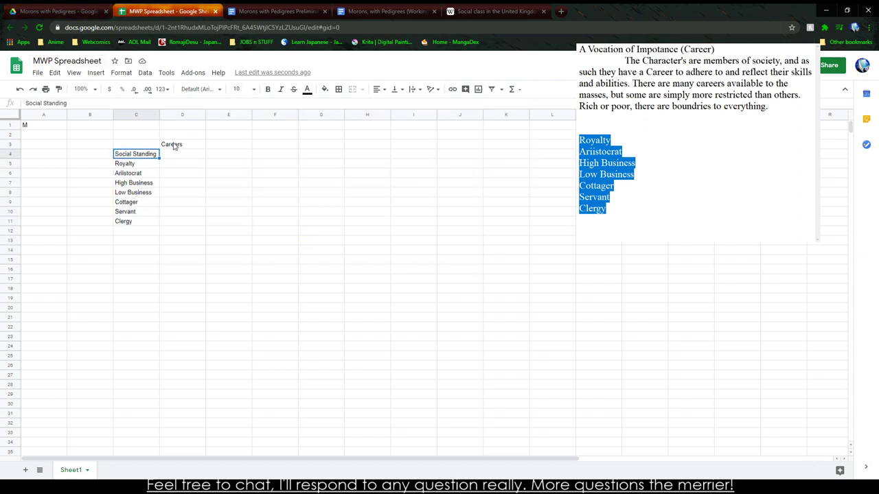
left_click(173, 146)
left_click(171, 136)
double_click(167, 143)
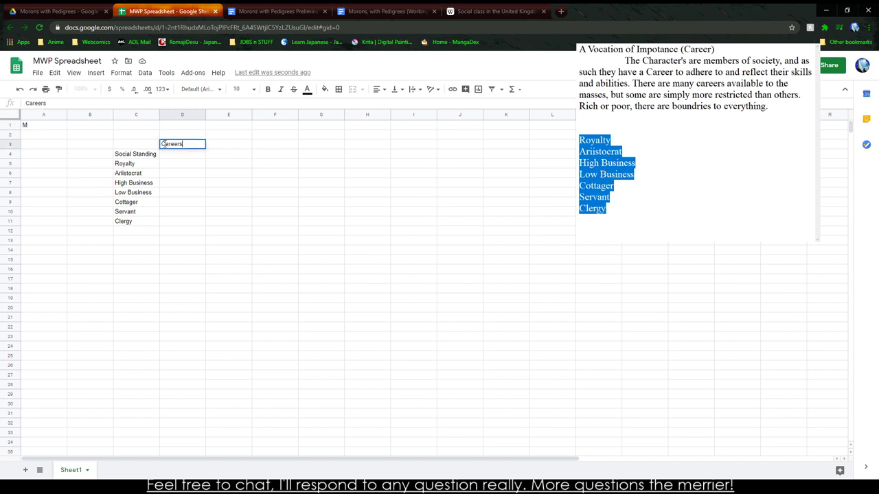
- Move the "Careers" heading to B3 and the "Social Standing" heading to B4
left_click(143, 155)
left_click(175, 146)
left_click_drag(163, 144, 90, 155)
left_click(116, 155)
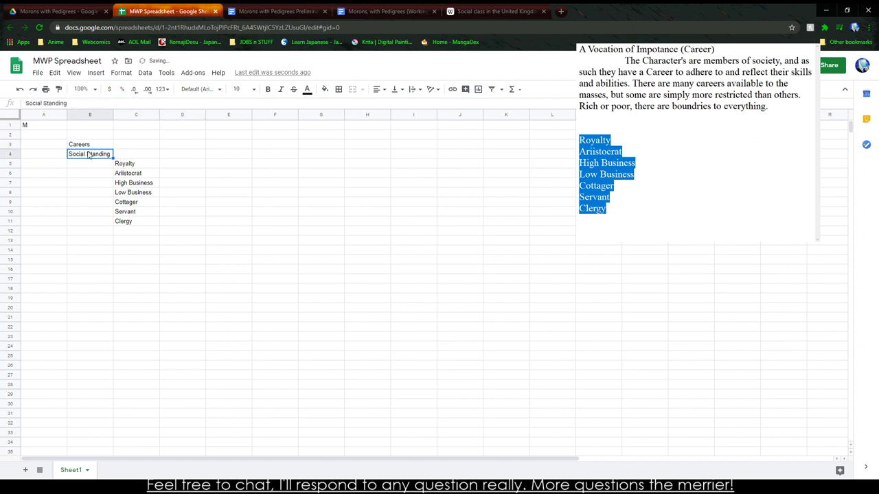
left_click(174, 157)
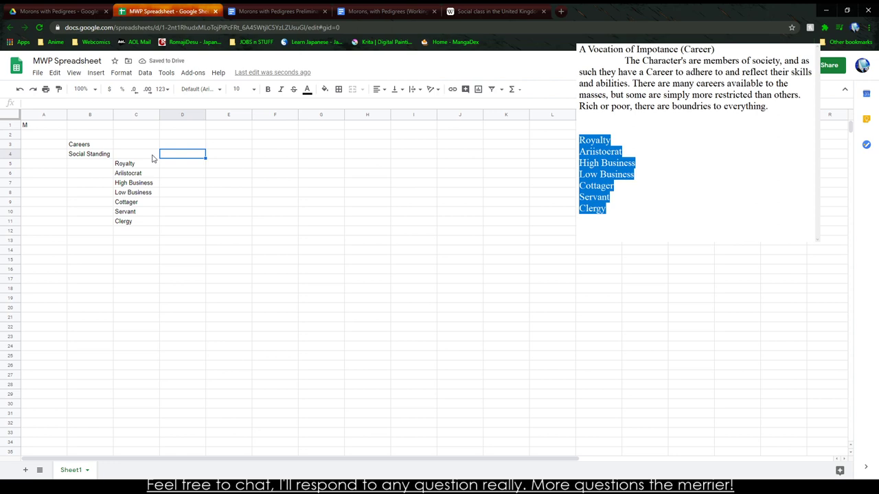
type("Soldier")
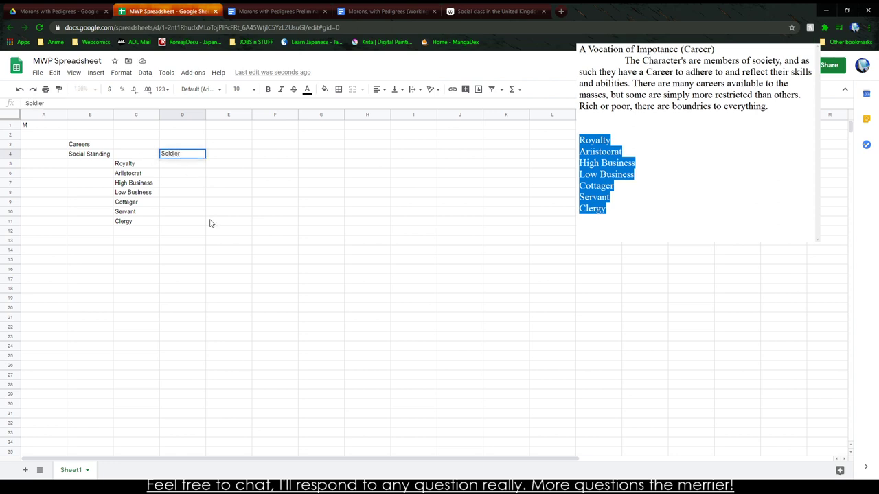
left_click(278, 11)
left_click(398, 313)
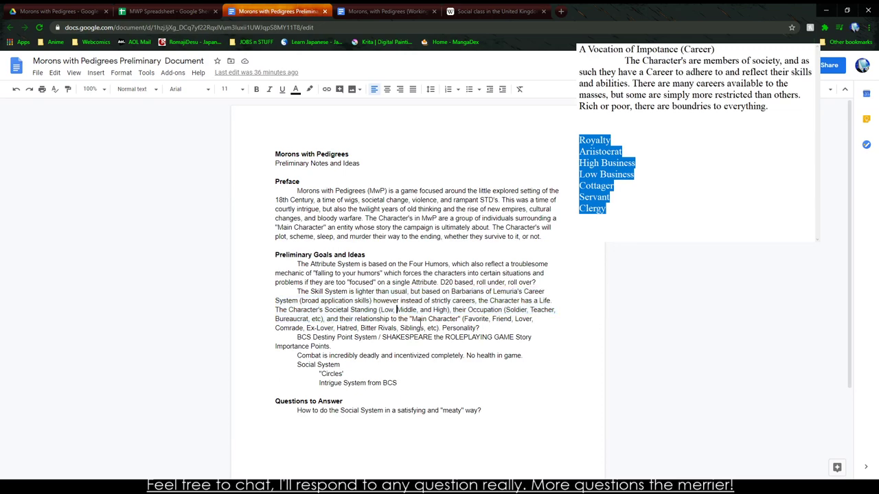
left_click(58, 11)
left_click(165, 11)
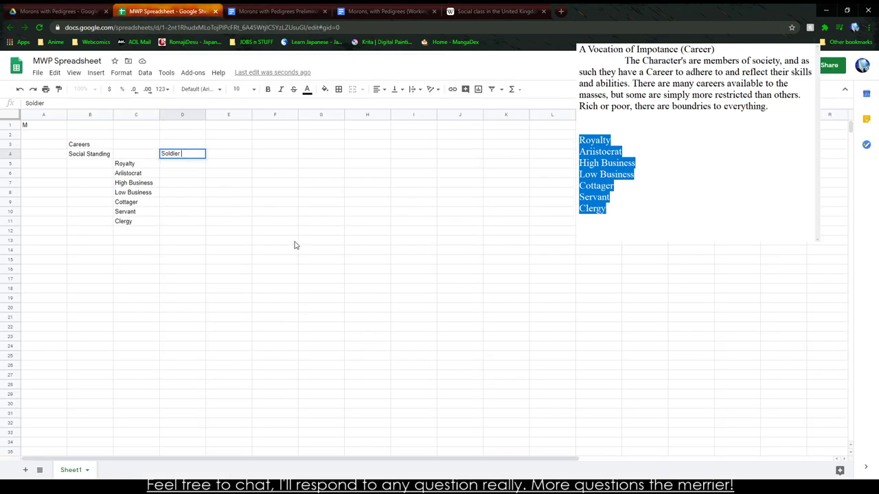
left_click(219, 154)
type("Teacher")
key("Tab")
type("B")
key("BackSpace")
key("BackSpace")
key("Left")
key("Left")
key("Delete")
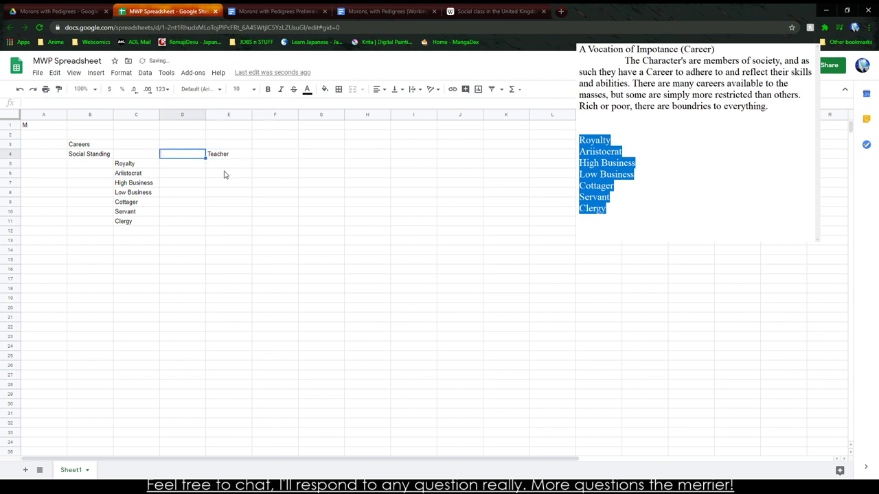
key("Right")
key("Delete")
- Enter the career headings Military, Education, Business and Medicine across cells D4 to G4
key("Left")
type("Military")
key("Tab")
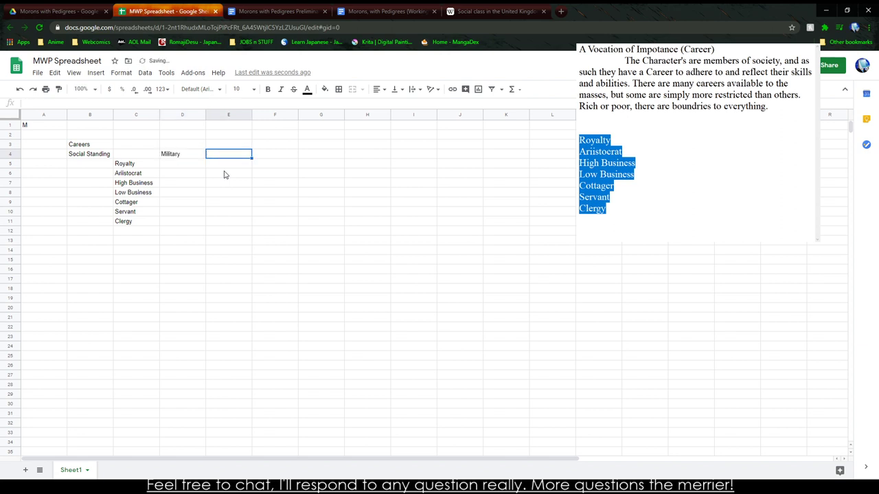
type("Education")
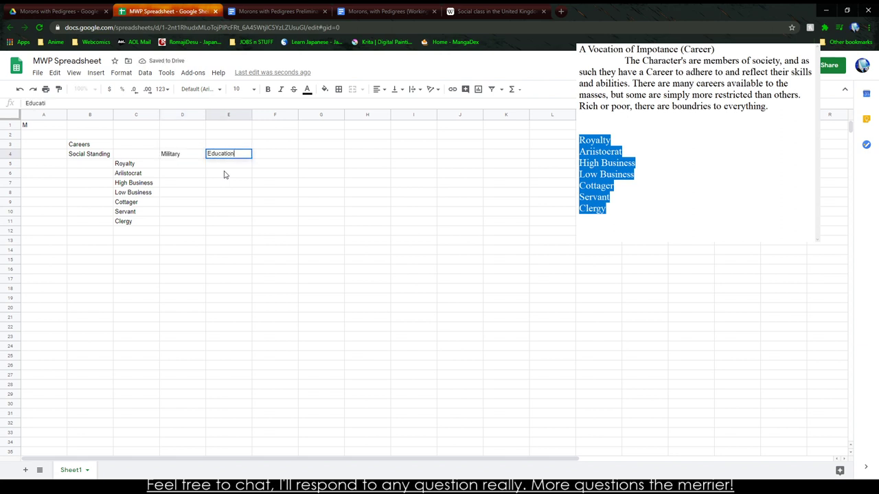
key("Tab")
type("Business")
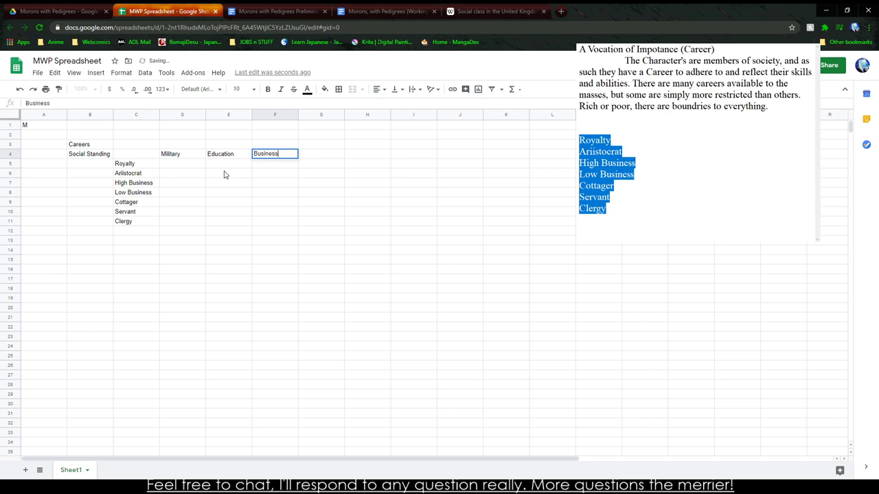
key("Tab")
type("Medic")
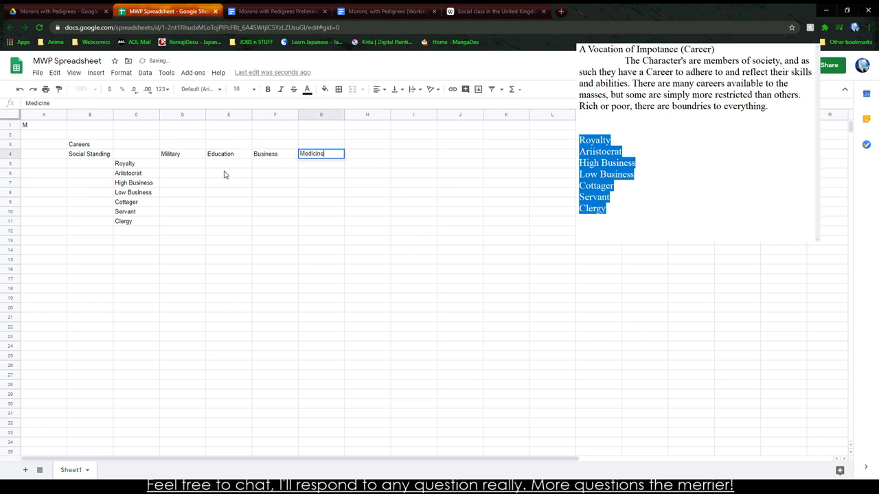
type("ine")
key("Tab")
- From the Wikipedia social class page, search the web for "job sectors in 18th century england"
left_click(494, 11)
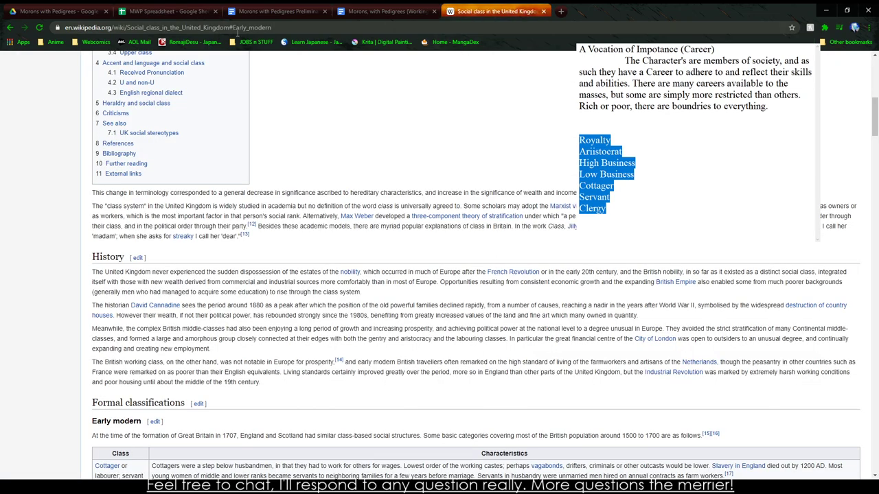
scroll(435, 222, "up", 7)
left_click(206, 27)
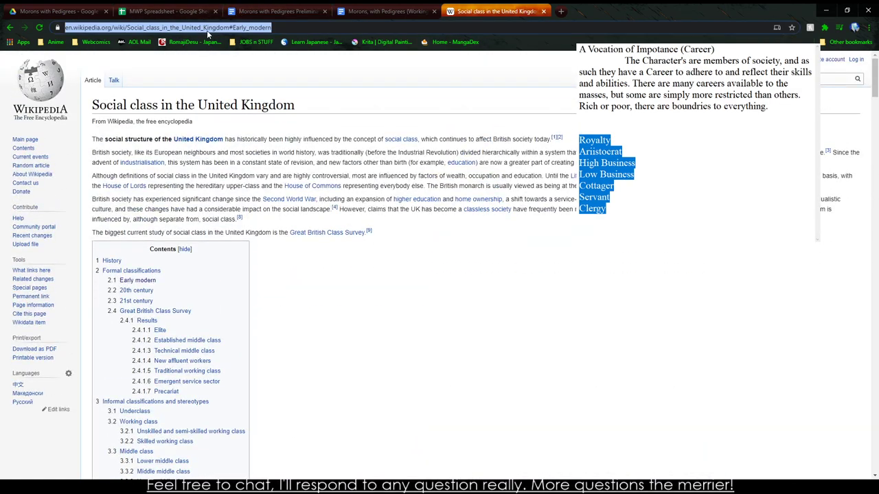
type("Job Secotrs")
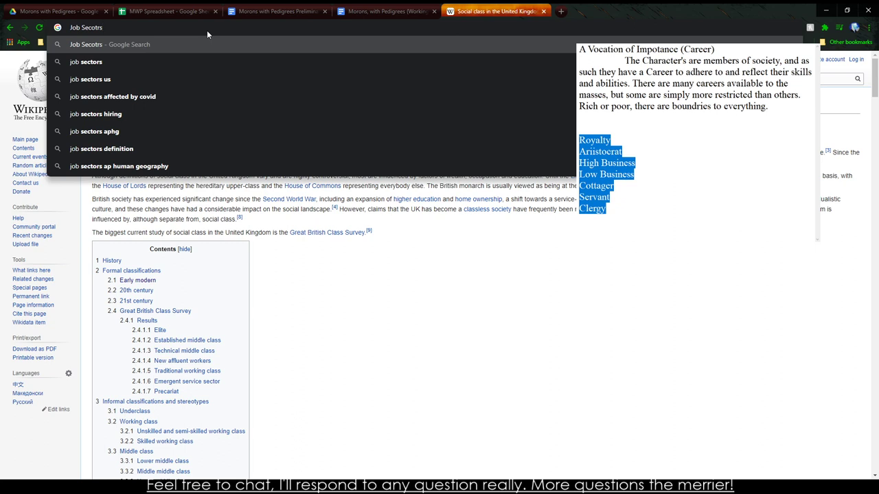
key("Down")
type("in 18th")
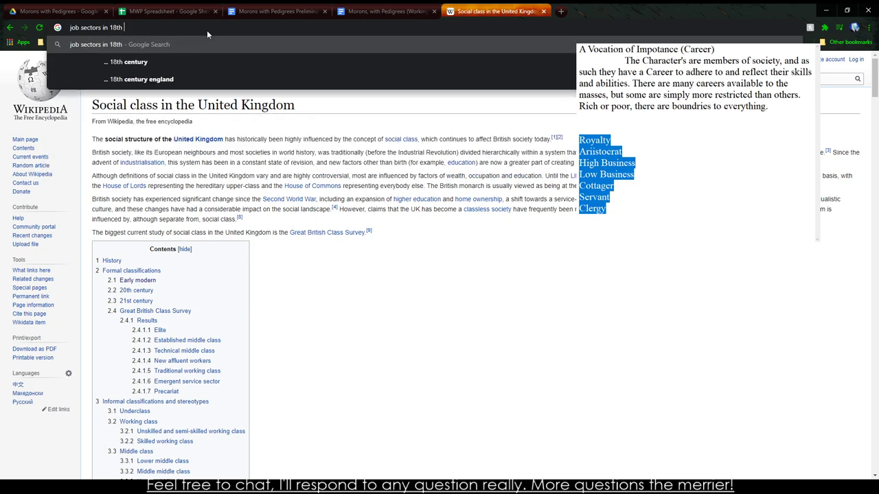
key("Down")
key("Down")
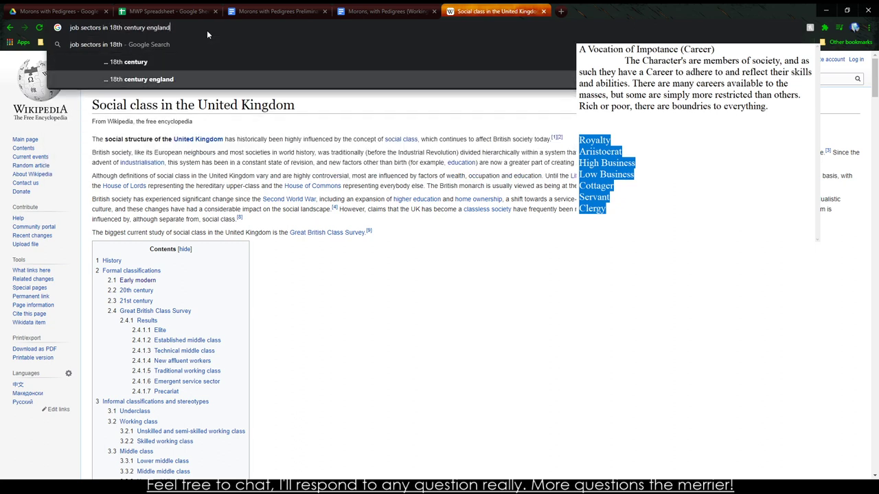
key("Return")
- Open the Cambridge paper on the occupational structure of England c.1710 to c.1871 and skim it for job sectors
left_click(165, 147)
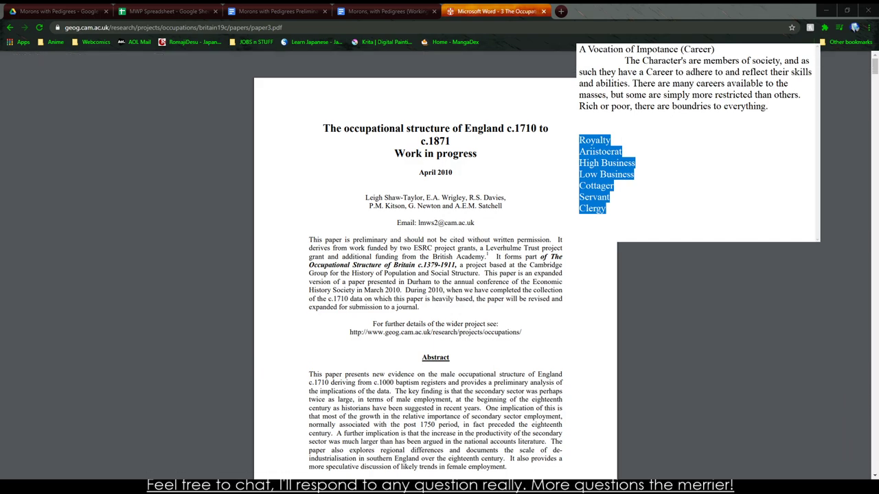
scroll(246, 287, "down", 10)
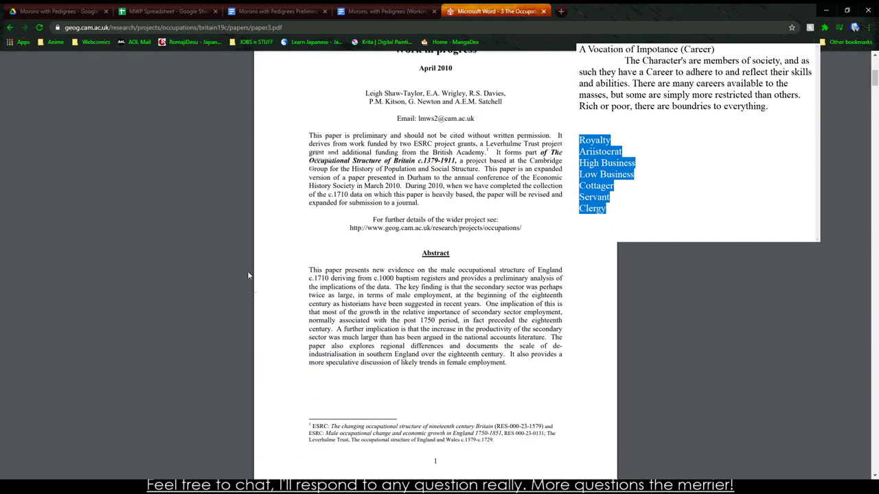
scroll(220, 235, "down", 9)
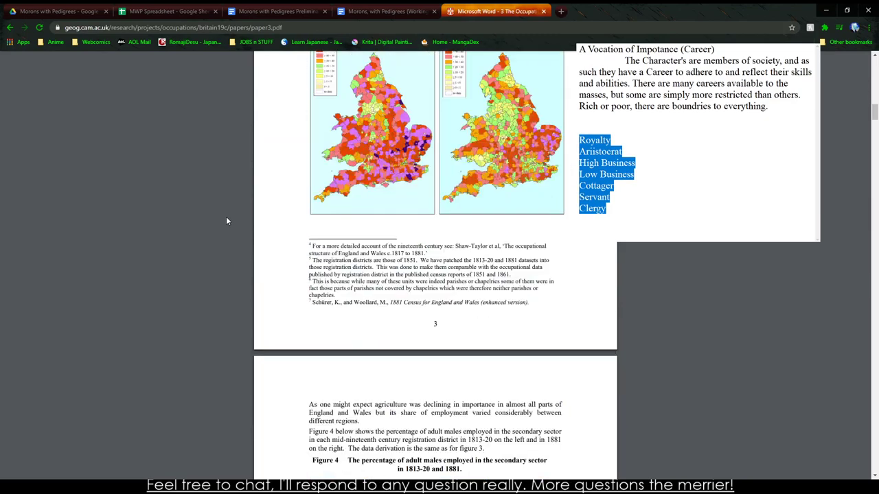
scroll(227, 220, "down", 10)
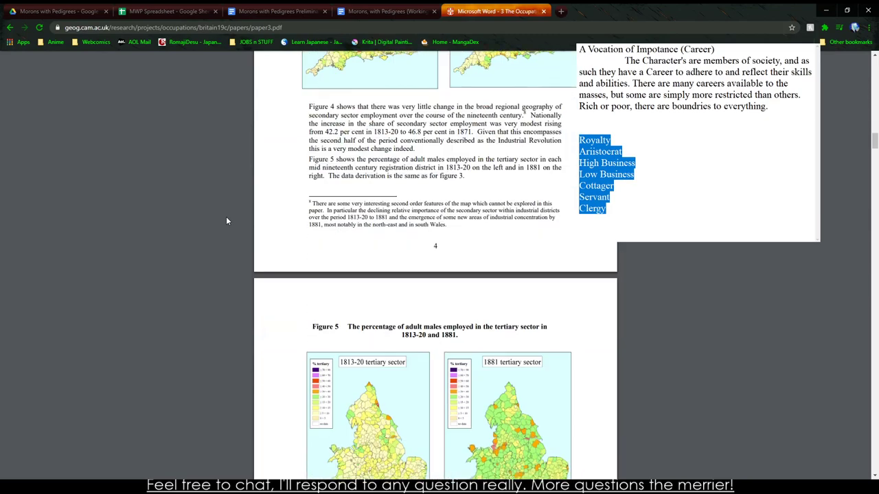
- Return to the search results and examine Britannica's "England - Economy" article for industries
left_click(10, 27)
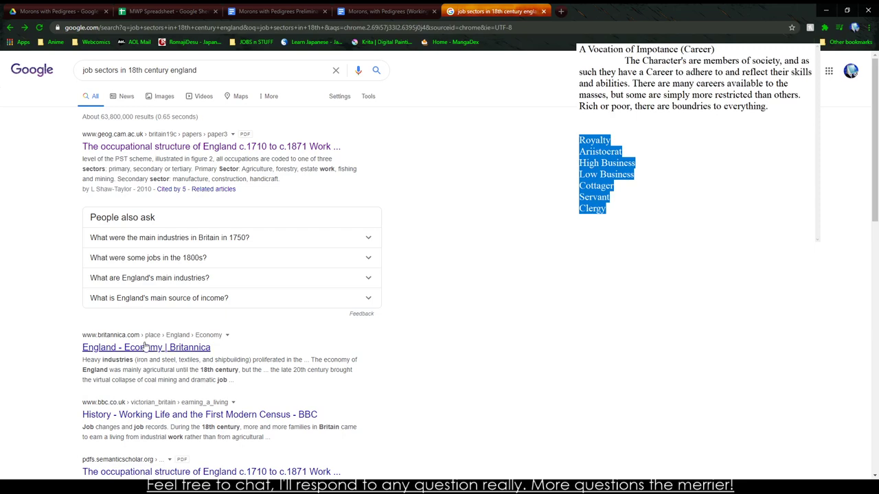
left_click(145, 346)
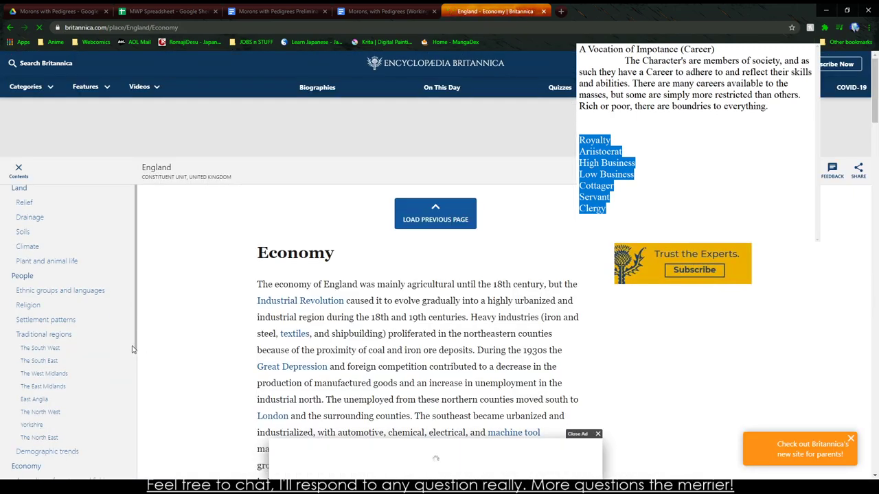
scroll(219, 310, "down", 15)
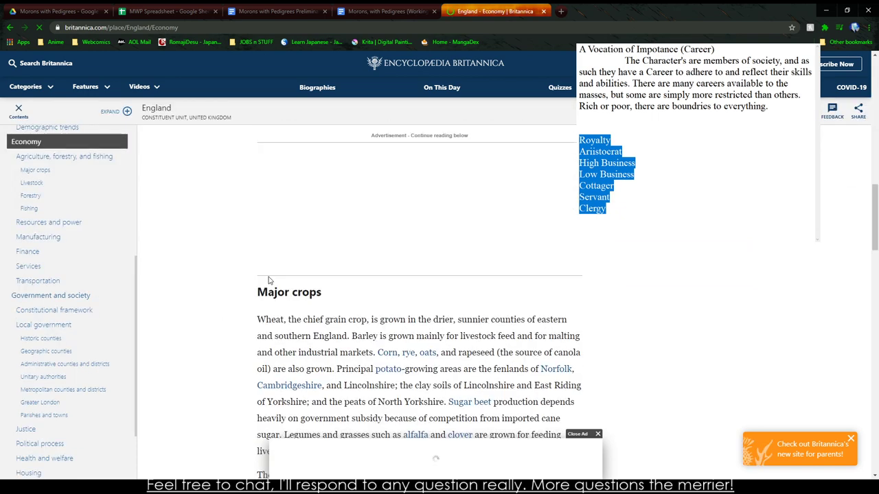
- Switch back to the MWP Spreadsheet and enter the career heading "Agriculture" in cell H4
left_click(274, 11)
left_click(384, 11)
left_click(168, 11)
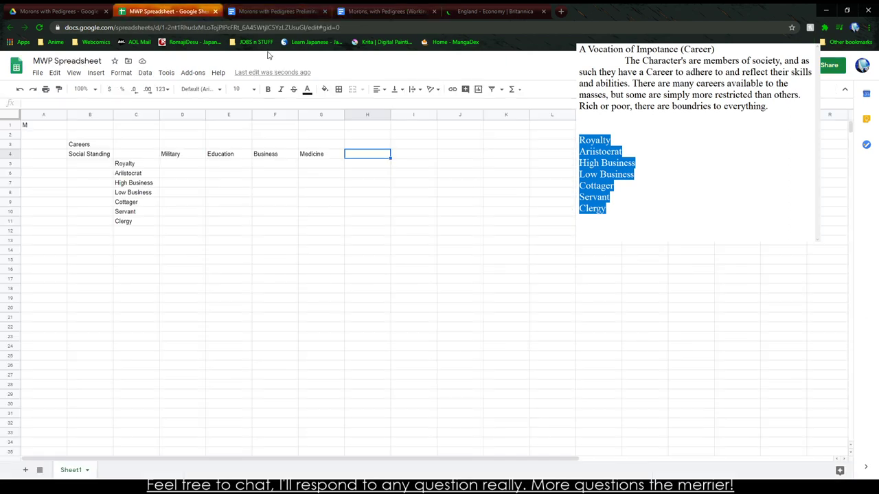
left_click(371, 221)
left_click(353, 156)
type("Agricul")
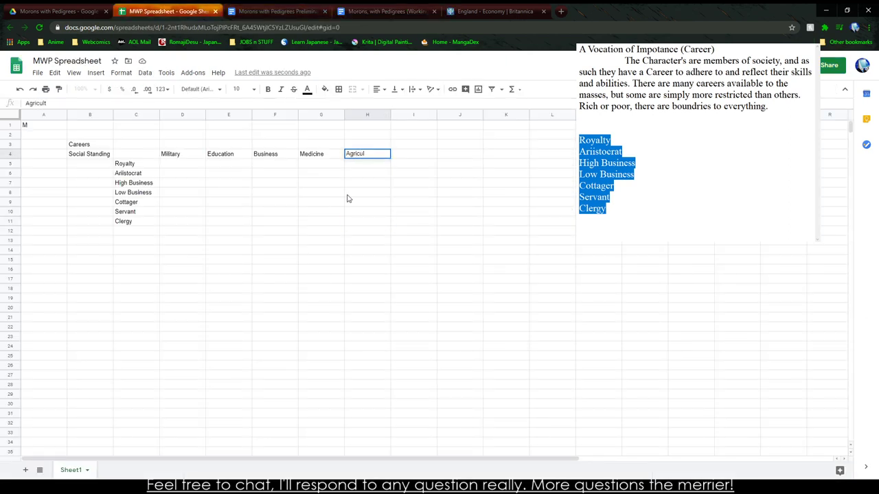
type("ure")
key("Tab")
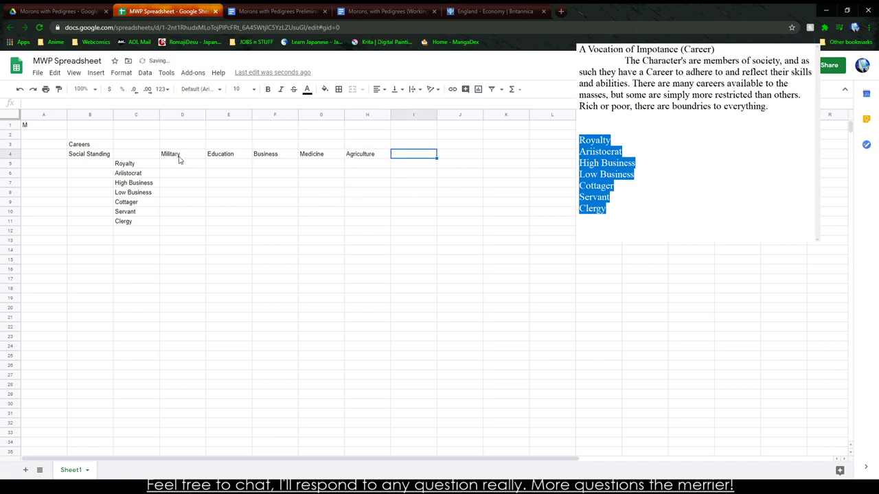
- Review the class list and career headings in the spreadsheet, and consult the working and preliminary game documents
left_click_drag(137, 165, 141, 224)
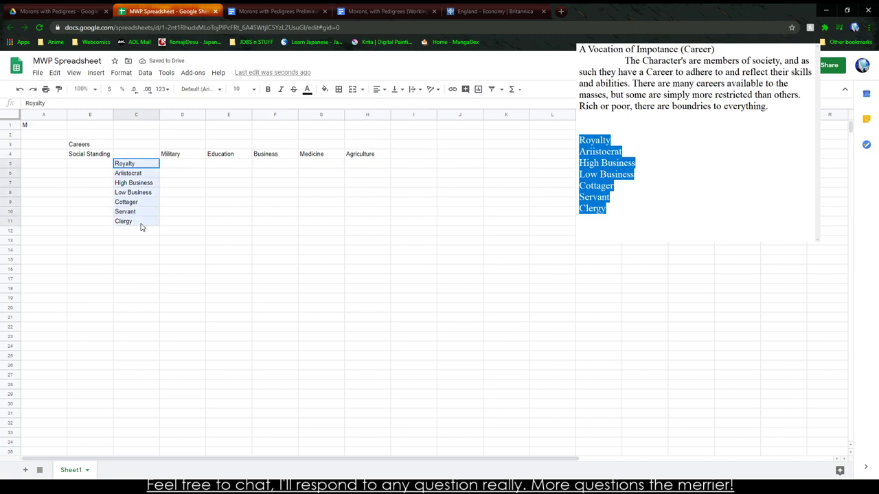
left_click(189, 155)
left_click(233, 157)
left_click(274, 158)
left_click(317, 158)
left_click(363, 158)
left_click(398, 155)
left_click(360, 11)
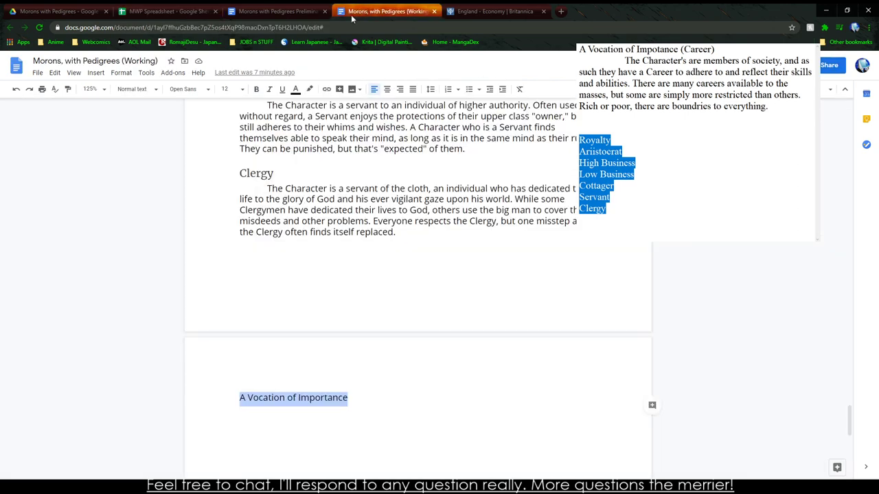
left_click(273, 9)
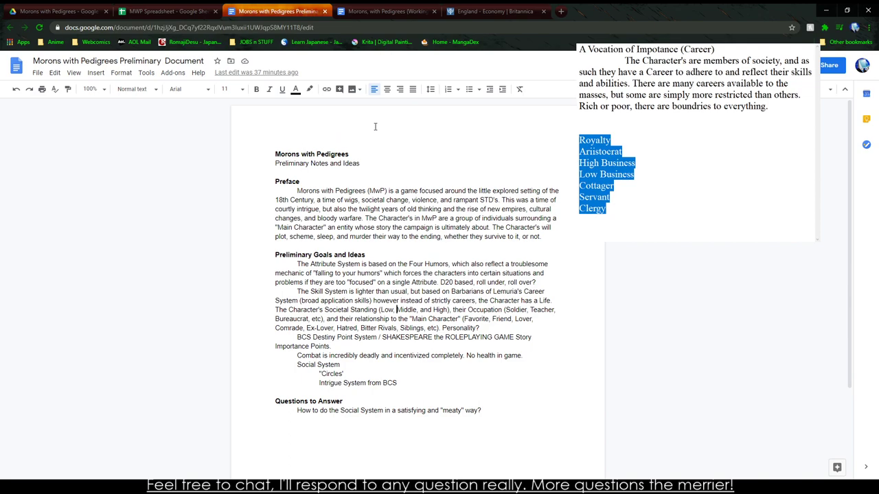
- Go back from the Britannica article to the search results and run a new search for "Job Sectors"
left_click(491, 11)
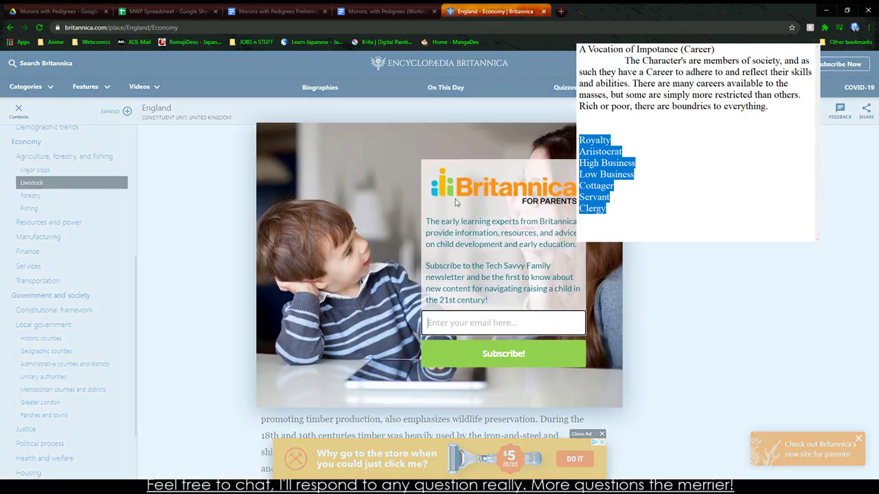
key("Escape")
left_click(8, 11)
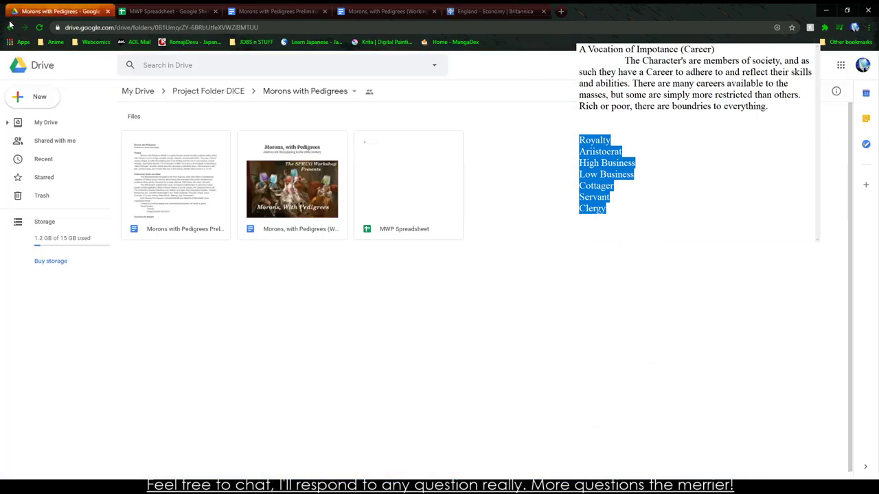
key("ctrl+5")
left_click(10, 27)
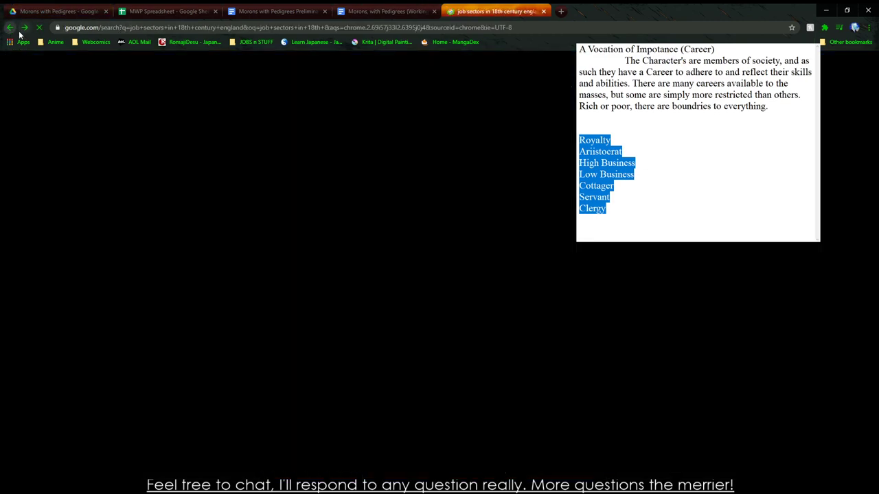
type("Job")
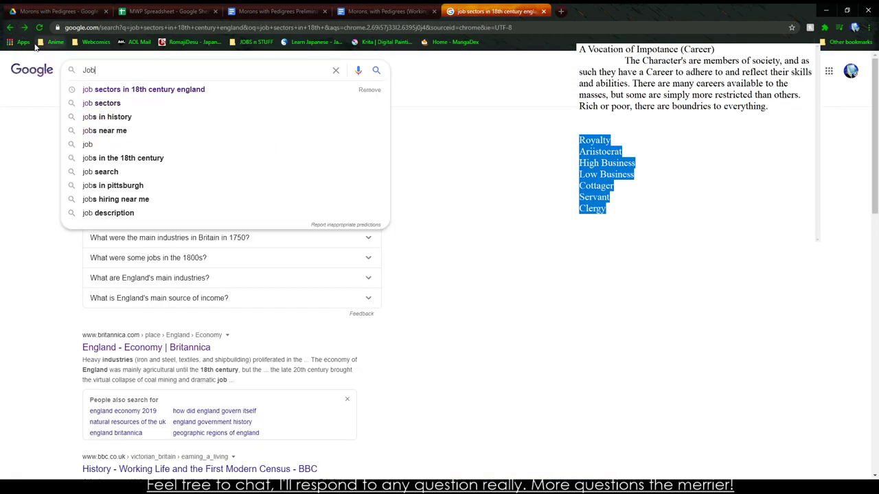
type(" Sectors")
key("Return")
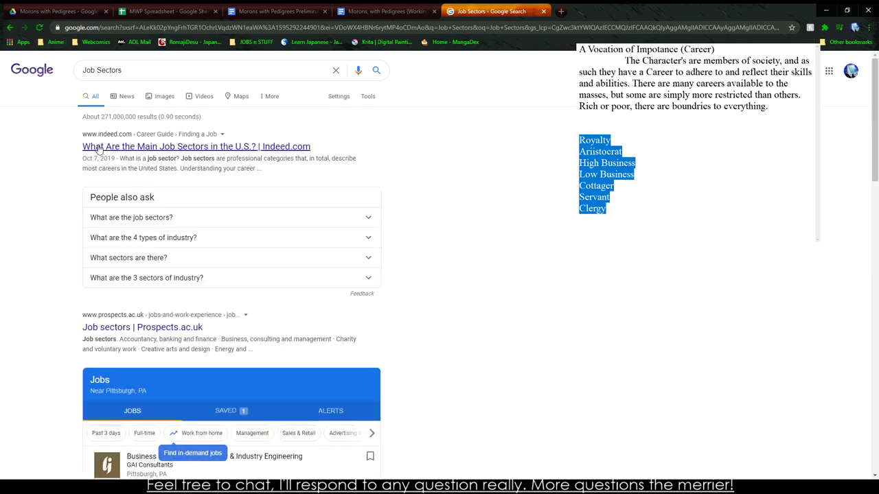
- Refine the web search to "Job Sectors Britain"
left_click(131, 73)
type("Brit")
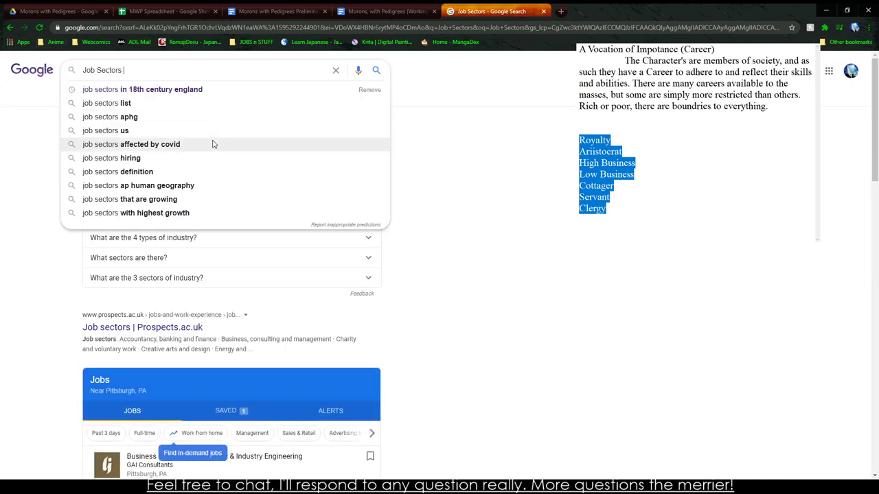
type("ain")
key("Return")
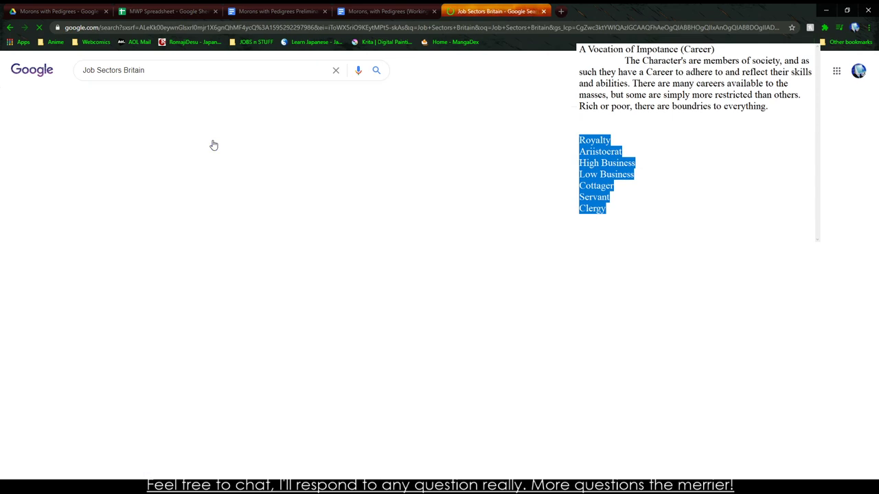
- Open the Prospects.ac.uk job sectors page and look through its list of sectors
left_click(170, 147)
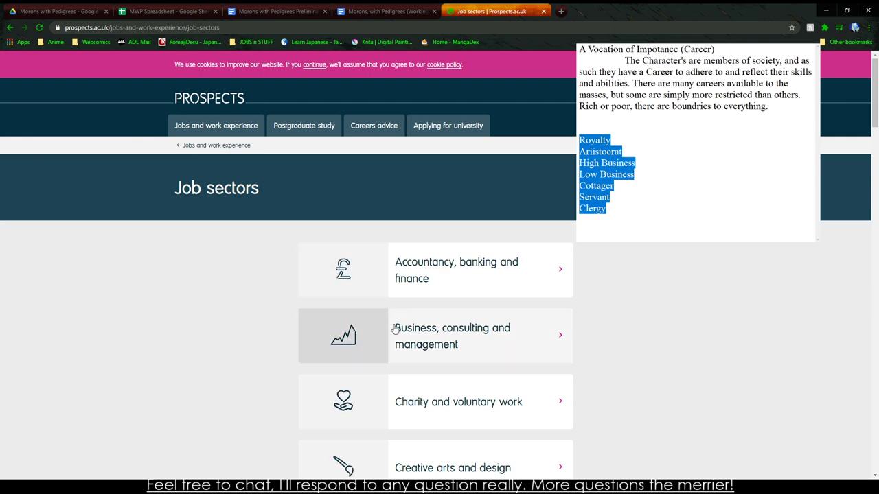
scroll(392, 327, "down", 6)
scroll(382, 325, "down", 15)
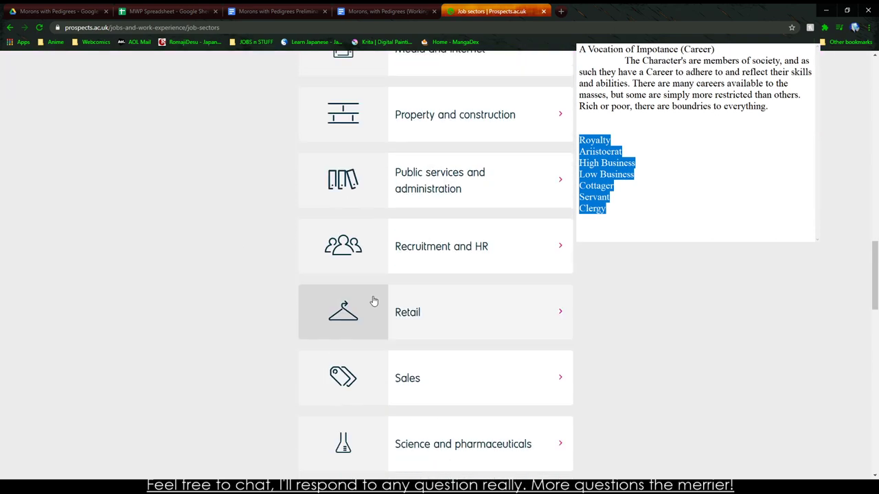
scroll(242, 258, "up", 20)
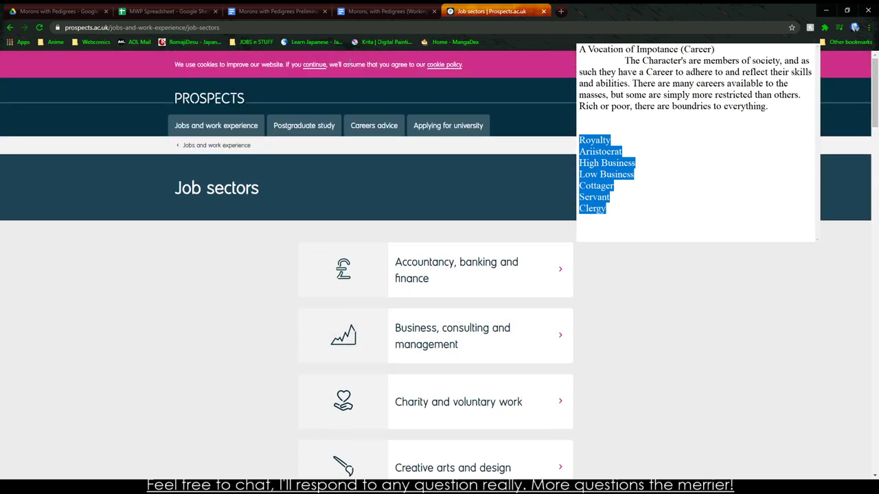
- In the MWP Spreadsheet, enter the career headings "Finance" in I4 and "Bureacracy" in J4
key("ctrl+shift+Tab")
key("ctrl+shift+Tab")
key("ctrl+shift+Tab")
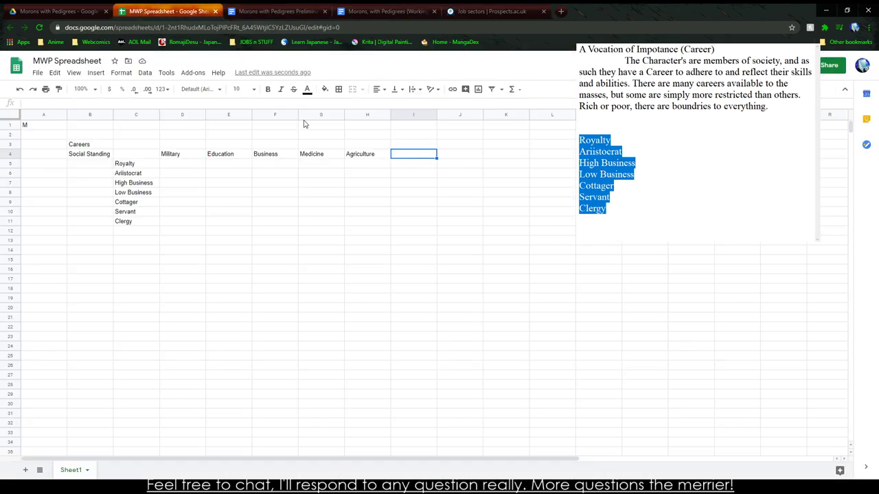
type("Finance")
key("Return")
key("Right")
key("Up")
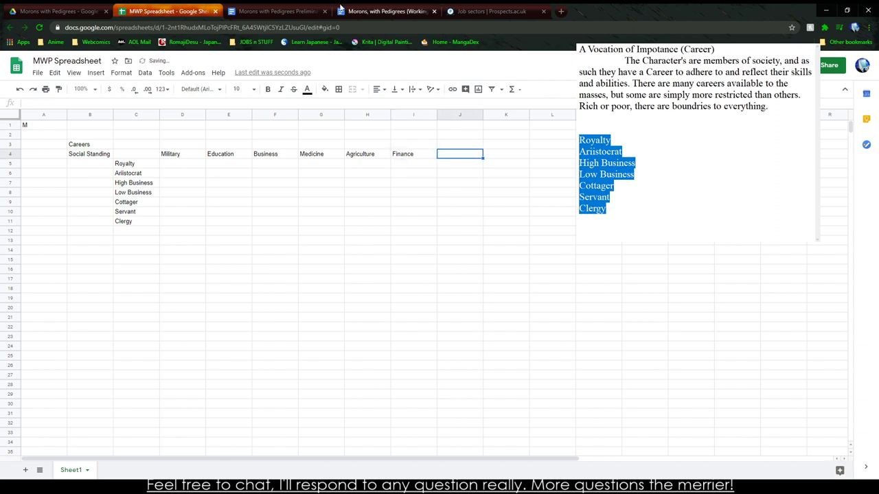
type("Bureacracy")
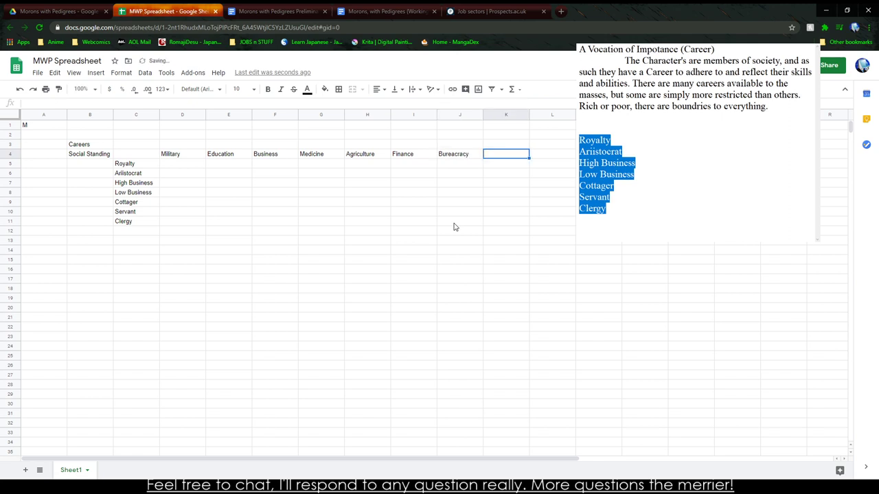
- Consult the Prospects job sectors list and enter the career heading "Entertainment" in cell K4 of the MWP Spreadsheet
left_click(481, 11)
scroll(369, 234, "down", 3)
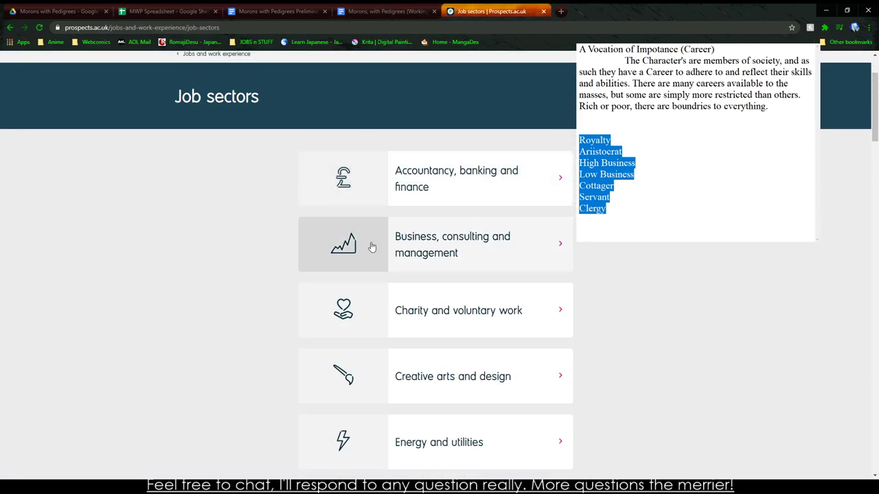
key("ctrl+2")
type("Entertainment")
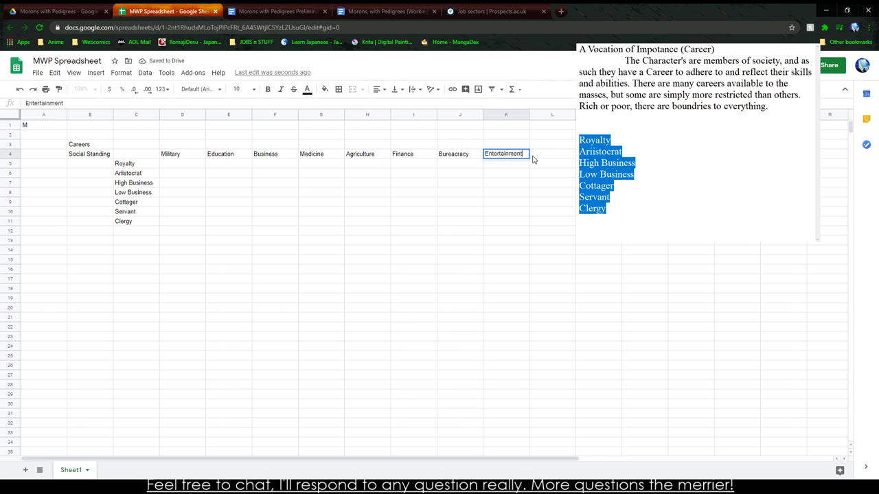
key("Tab")
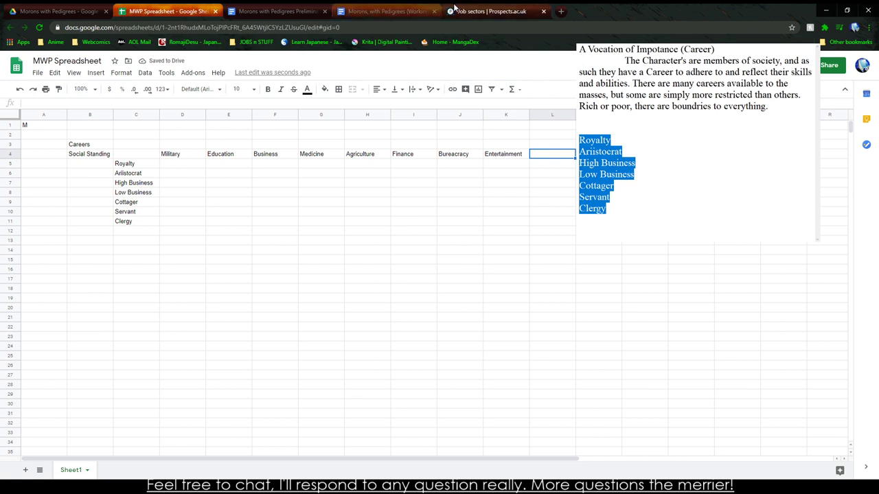
- Consult the Prospects job sectors list and enter the career heading "Laborer" in cell L4 of the MWP Spreadsheet
left_click(489, 11)
scroll(371, 196, "down", 2)
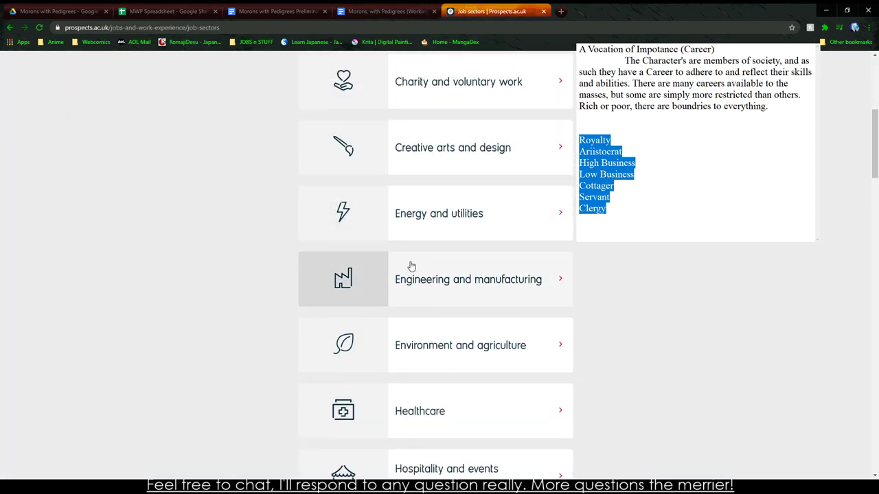
left_click(165, 11)
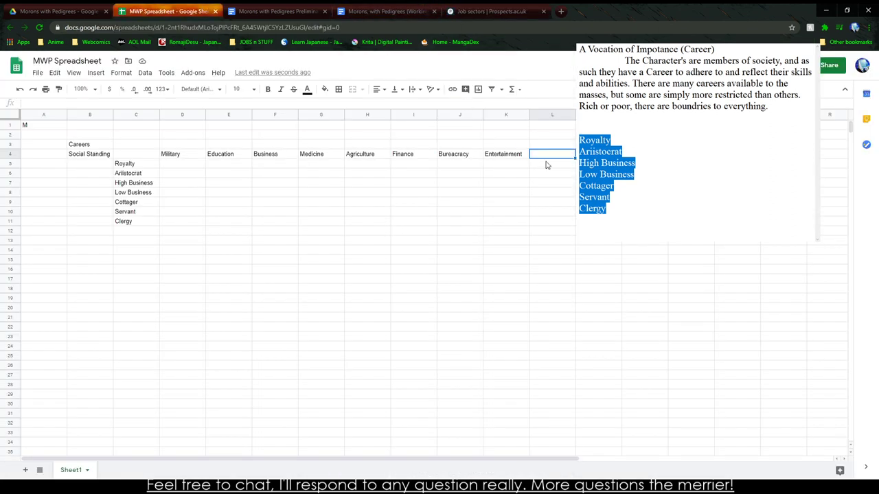
type("Laborer")
key("Tab")
- Look further down the Prospects job sectors list and enter another career heading after "Laborer" in row 4 of the MWP Spreadsheet
left_click(491, 11)
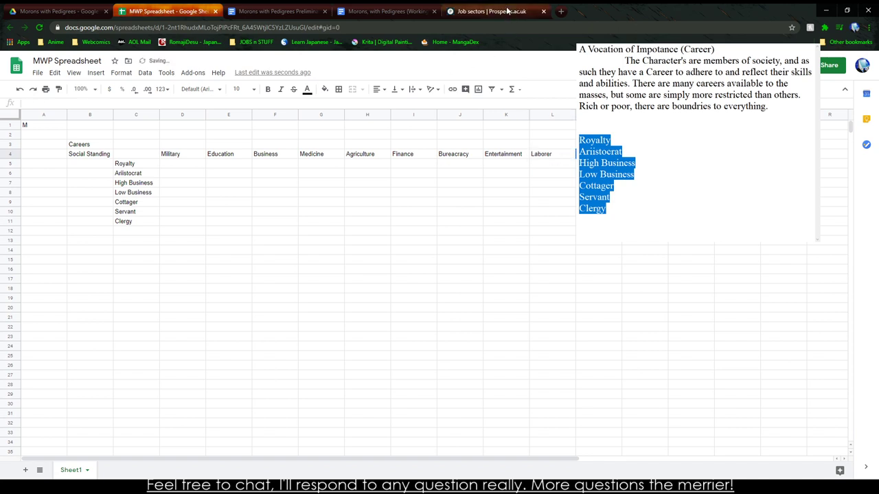
scroll(427, 279, "down", 2)
scroll(369, 281, "down", 2)
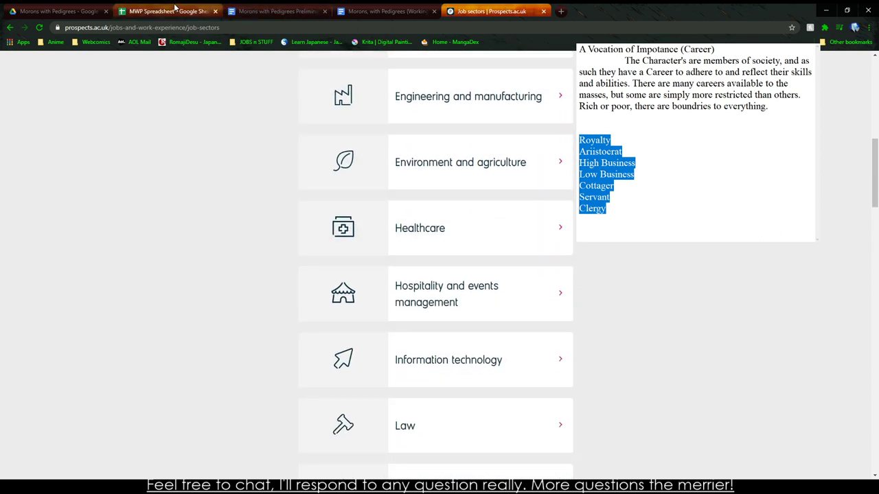
scroll(251, 128, "down", 2)
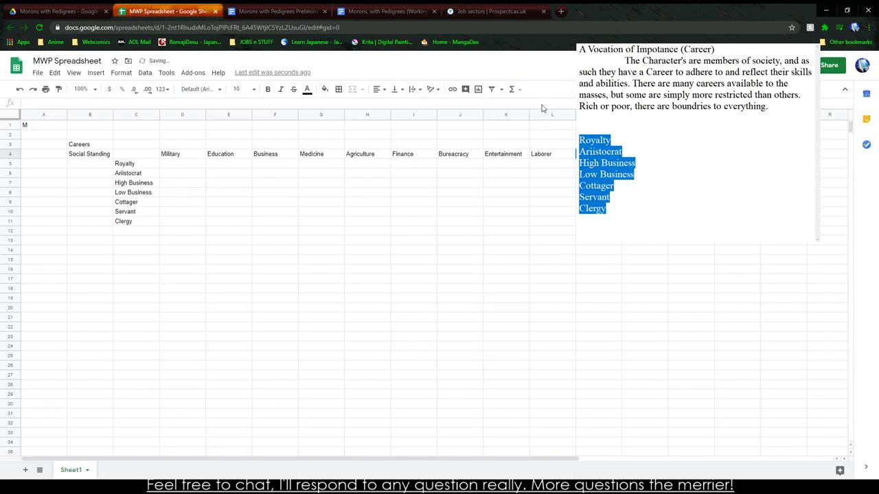
left_click(168, 11)
left_click(491, 11)
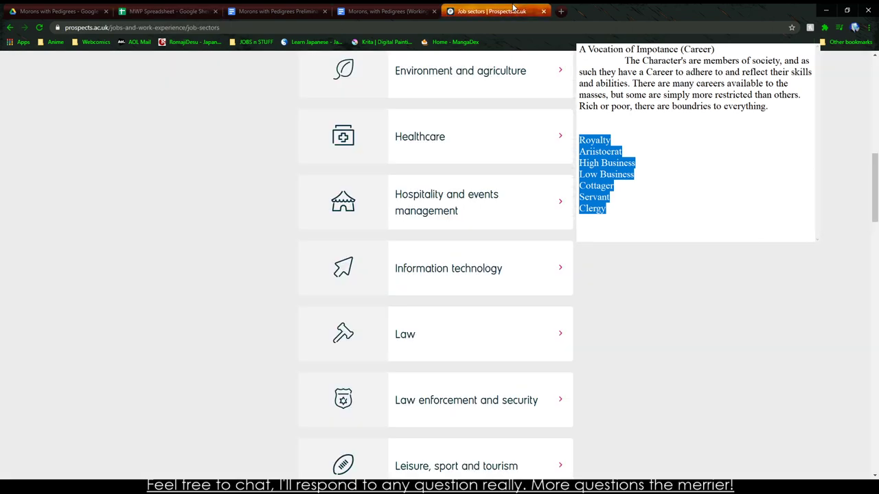
scroll(423, 274, "down", 3)
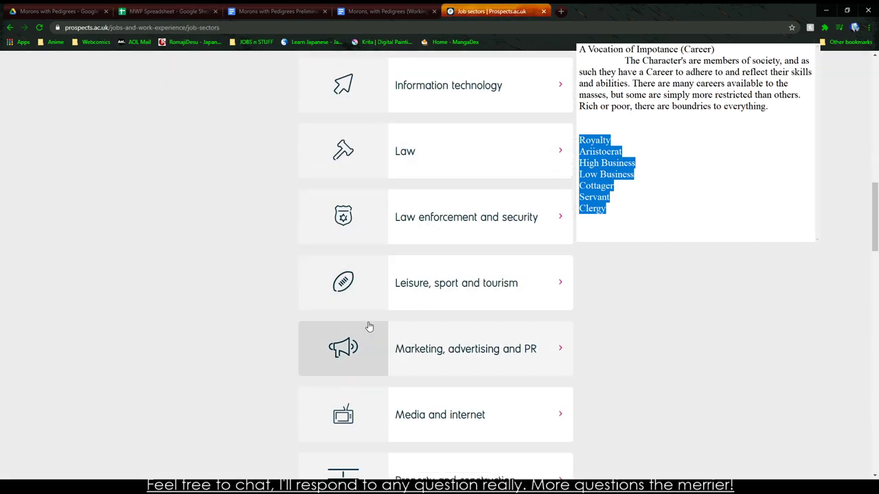
left_click(169, 11)
type("Mercant")
key("Return")
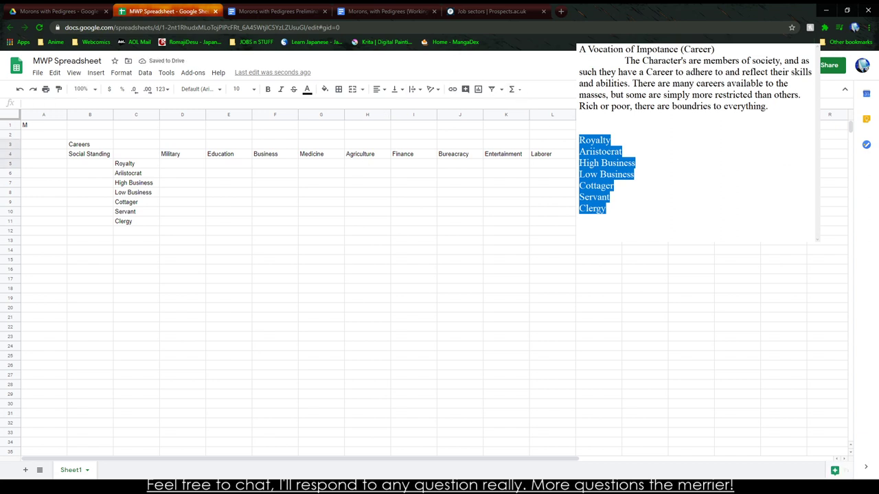
- Consult the next sectors in the Prospects list and enter "Property" as a further career heading in row 4 of the MWP Spreadsheet
left_click(441, 7)
key("ctrl+Tab")
scroll(323, 190, "down", 2)
scroll(254, 203, "down", 2)
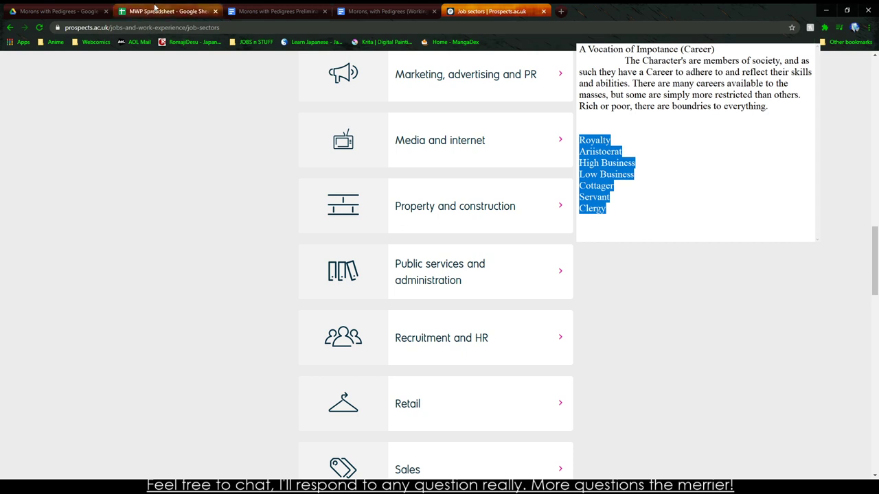
left_click(156, 9)
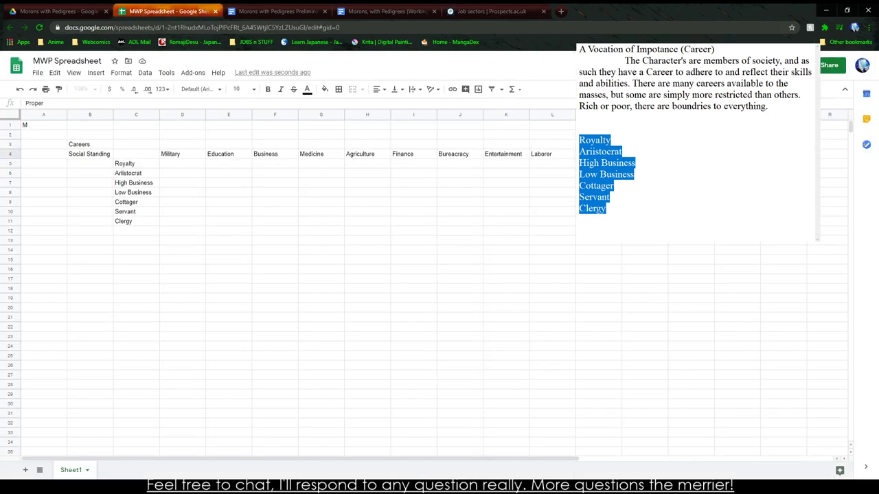
- Check the remaining Prospects job sectors, comparing them with the career headings in row 4 of the MWP Spreadsheet
left_click(491, 11)
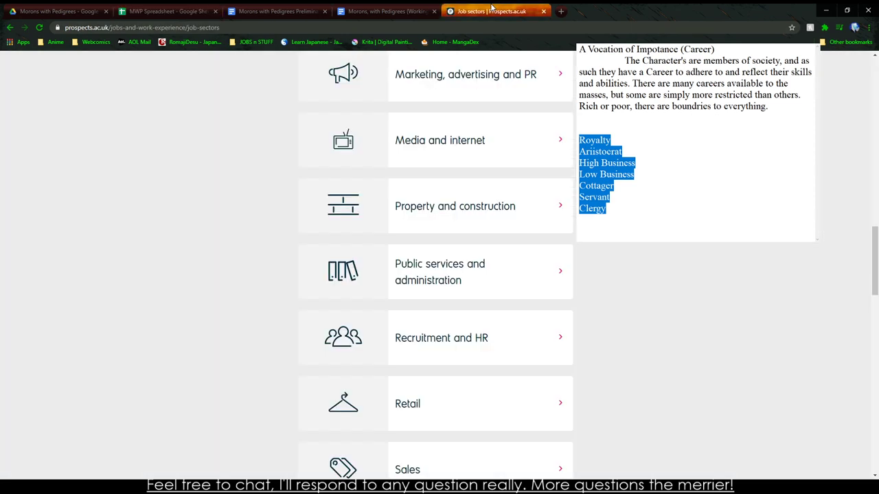
scroll(401, 250, "down", 3)
scroll(381, 249, "down", 2)
scroll(322, 251, "down", 3)
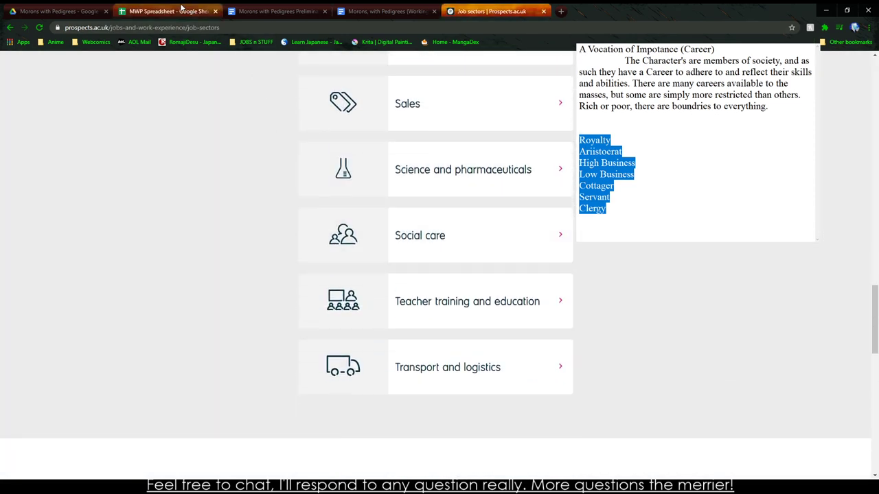
left_click(183, 9)
left_click_drag(182, 144, 553, 154)
left_click(553, 154)
left_click(504, 156)
left_click(458, 157)
left_click(405, 160)
left_click(364, 160)
left_click(307, 160)
left_click(269, 157)
left_click(227, 157)
left_click(187, 157)
left_click(211, 242)
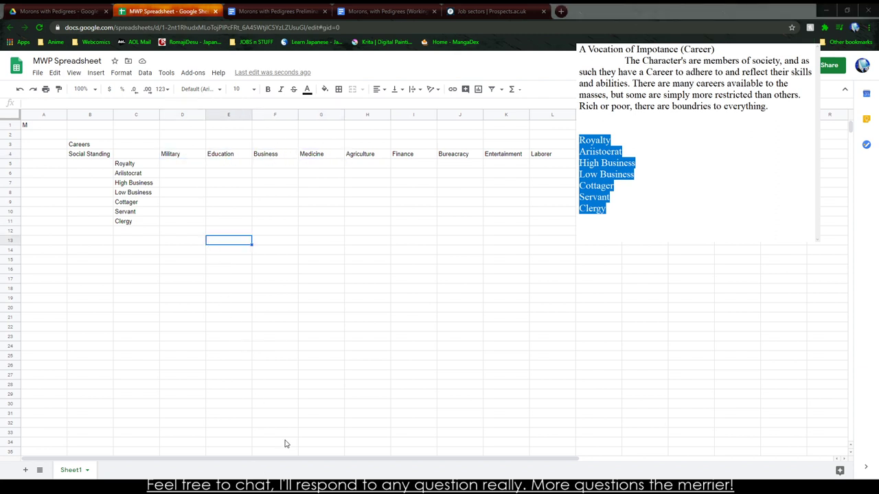
- Start a vertical career list in column C, entering "Military", "Educatio" and "Business" in C16 to C18
left_click(131, 310)
left_click(166, 301)
left_click(130, 270)
type("Military")
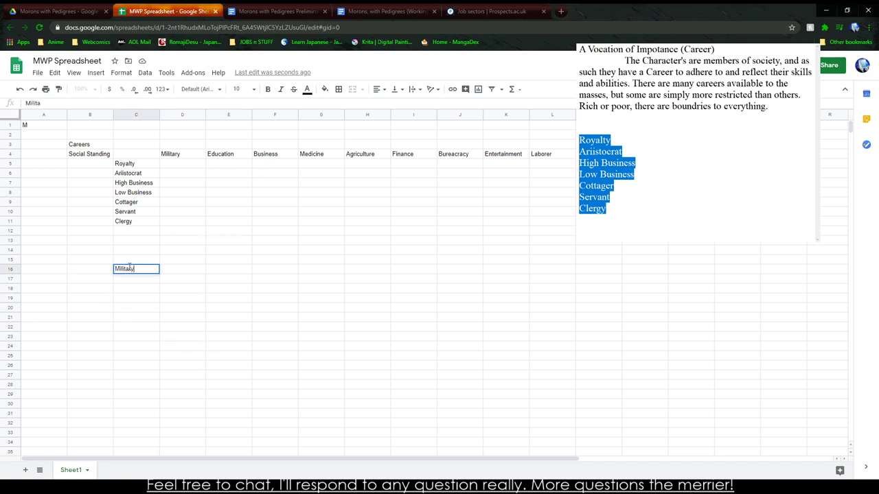
key("Return")
type("Educatio")
key("Return")
type("Business")
key("Return")
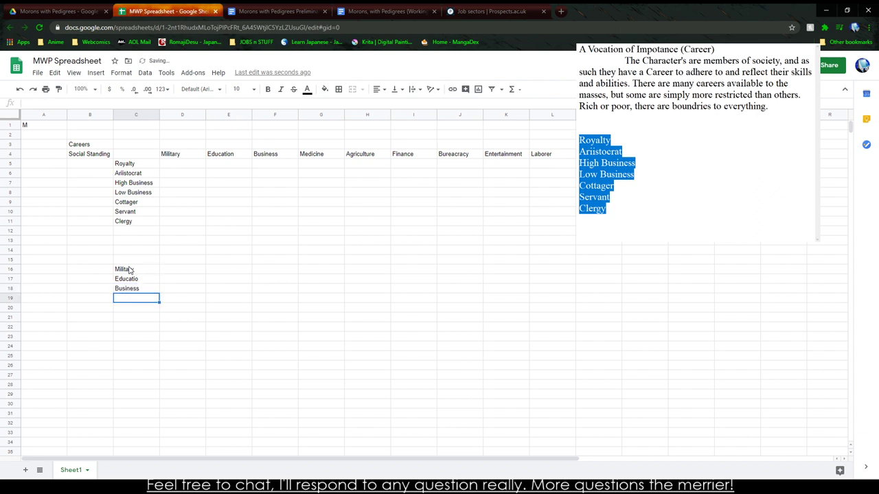
- Continue the career list with "Medicine", "Agriculture", "Finance" and "Bureacracy" in C19 to C22
type("Medicine")
key("Return")
type("Agriculture")
key("Return")
type("Finance")
key("Return")
type("Bureacracy")
key("Return")
- Add "Entertainment", "Laborer", "Law" and "Property" to the career list in C23 to C26
type("Entertainment")
key("Return")
type("Laborer")
key("Return")
type("Law")
key("Return")
type("Prope")
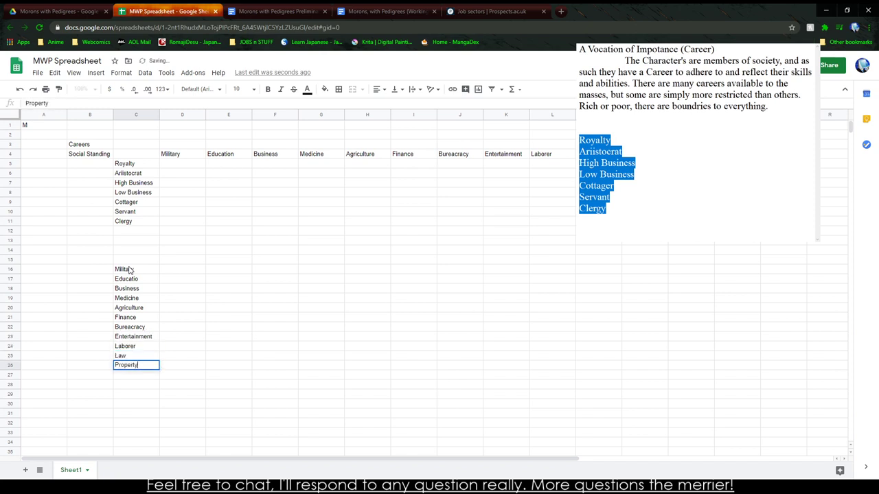
type("rty")
left_click_drag(129, 270, 142, 364)
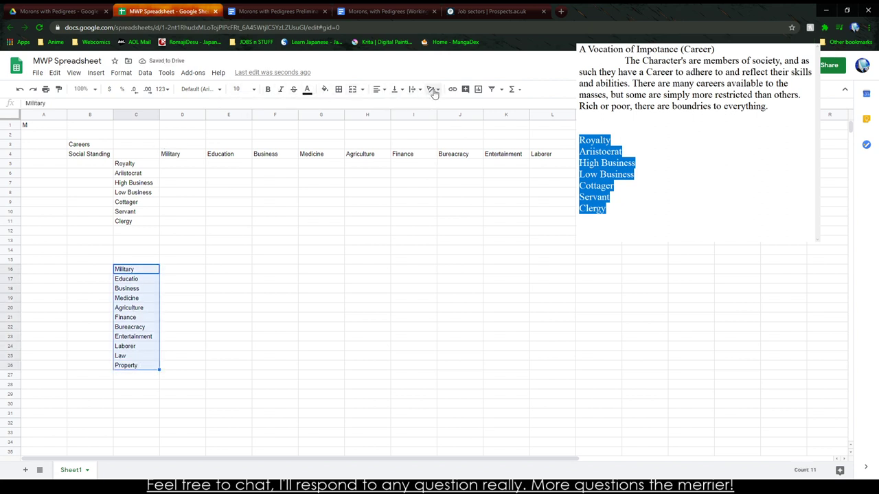
- Enter the social class headings "Royalty", "Aristocart" and "High Business" in D15 to F15, above the career list
left_click(168, 270)
key("Up")
type("Royalty")
key("Tab")
type("Aristocart")
key("Tab")
type("High Business")
key("Tab")
- Complete the social class headings with "Low Business", "Cottager", "Servant" and "Clergy" in G15 to J15
type("LLow")
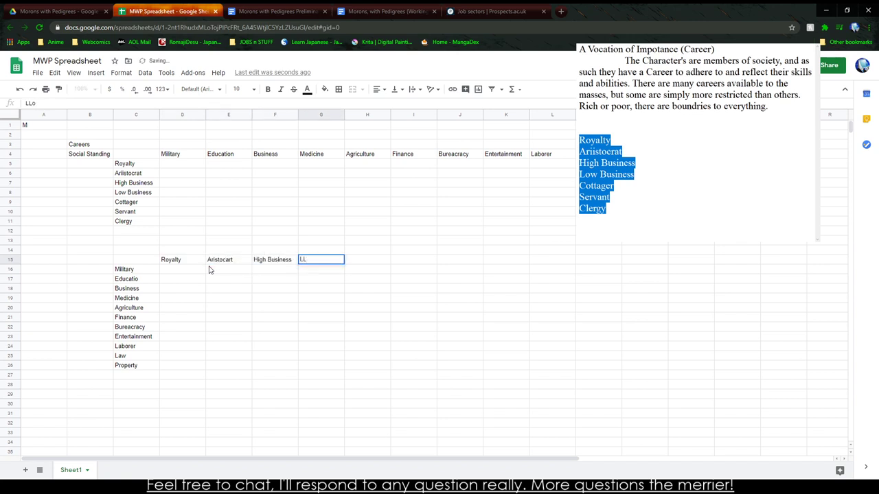
type("Business")
key("Tab")
type("Cottager")
key("Tab")
type("Servant")
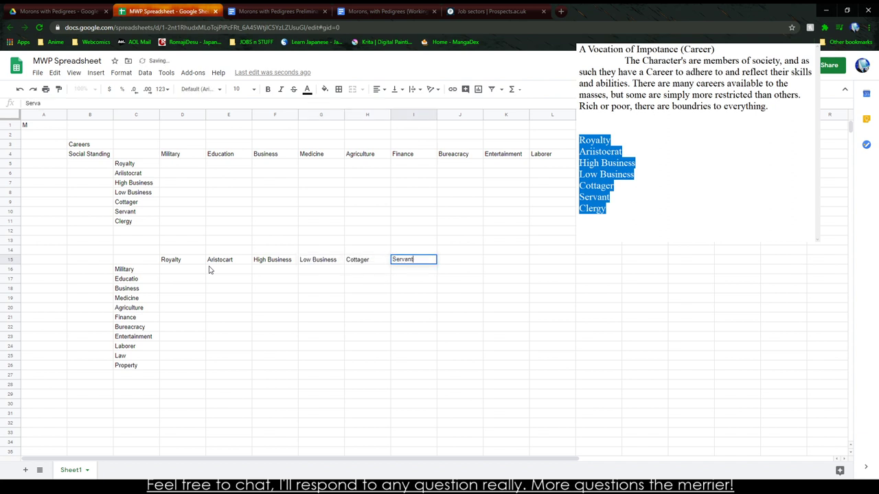
key("Tab")
type("Clergy")
- Add a clergy career below Property in C27, wording it "High Clergy"
left_click(146, 379)
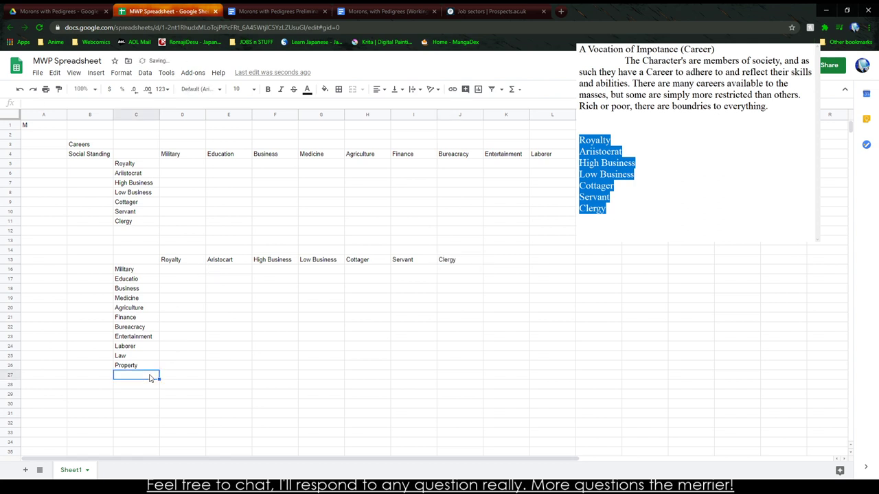
type("Clergy")
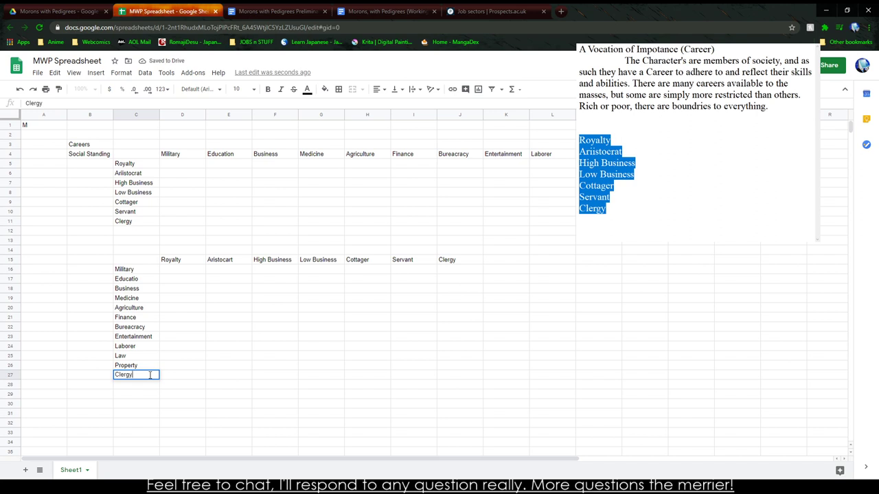
double_click(150, 375)
key("BackSpace")
type("mas")
key("BackSpace")
key("BackSpace")
key("BackSpace")
type("High Clerg")
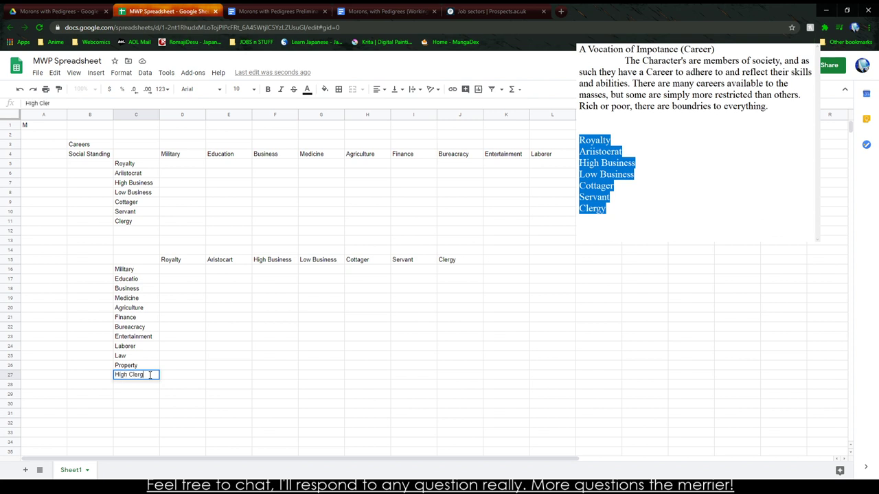
key("Return")
- Enter "Layman Clergy" as the career in C28
type("Low Clergy")
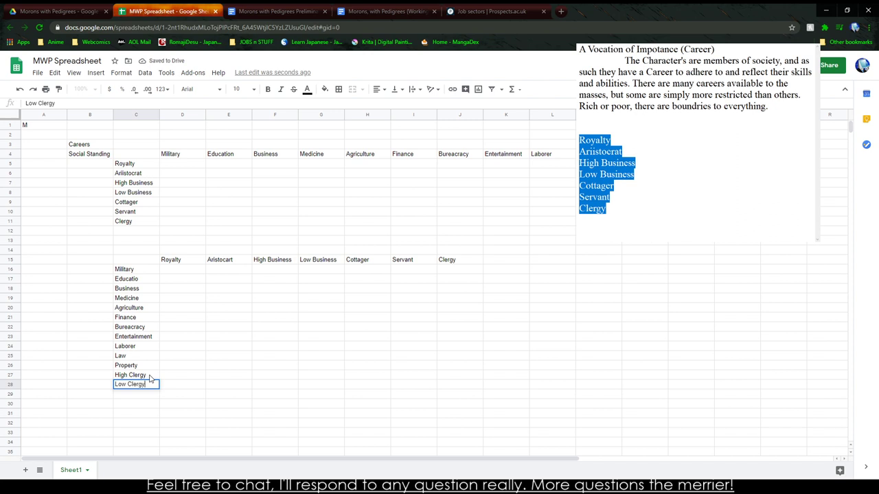
key("BackSpace")
key("BackSpace")
key("BackSpace")
key("BackSpace")
key("BackSpace")
key("BackSpace")
key("BackSpace")
key("BackSpace")
type("ayman C")
- Replace the career label in C27 with "Clergy"
left_click(150, 377)
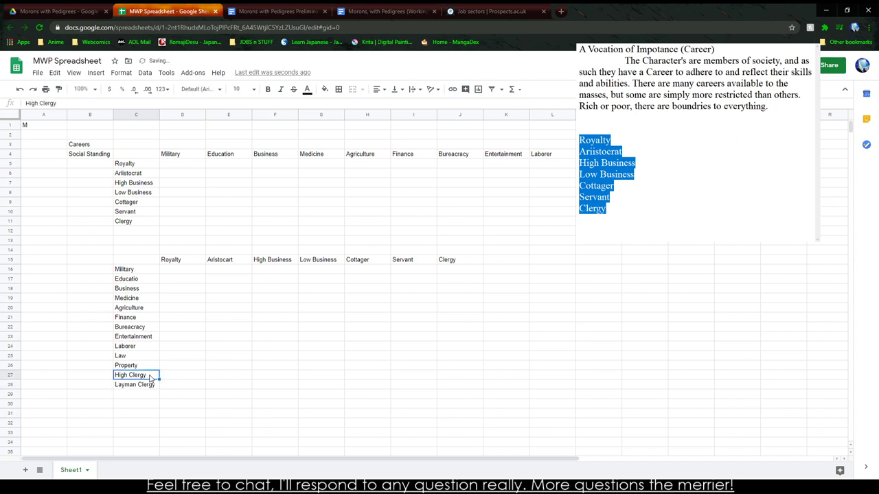
type("Clergy")
key("Return")
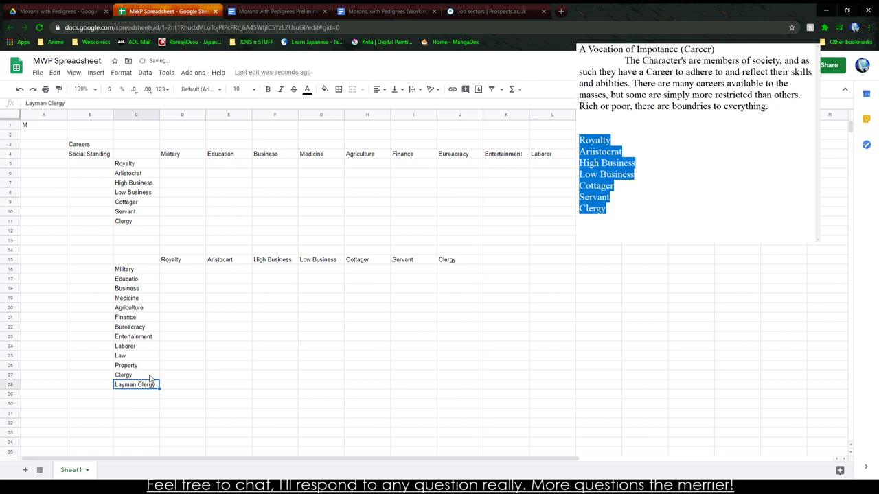
- Mark the Clergy and Layman Clergy careers with an X in the Clergy class column, cells J27 and J28
left_click_drag(446, 380, 454, 391)
key("ctrl+c")
type("x")
key("Return")
type("x")
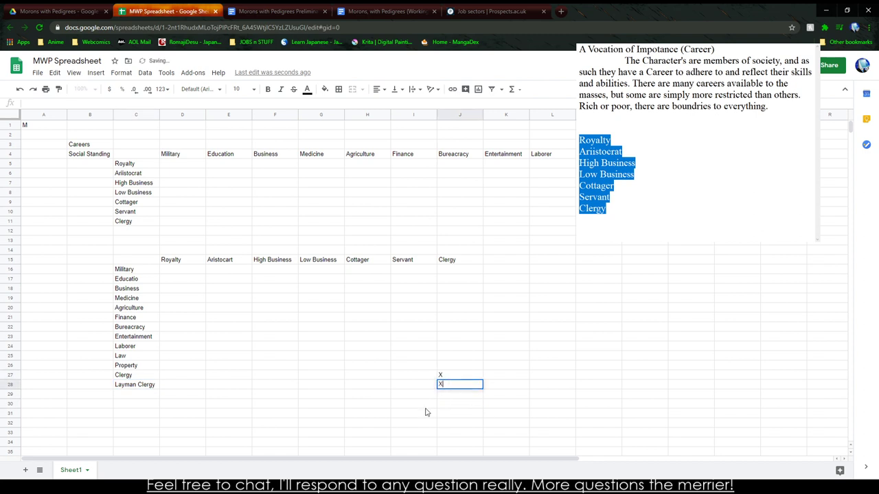
left_click(414, 412)
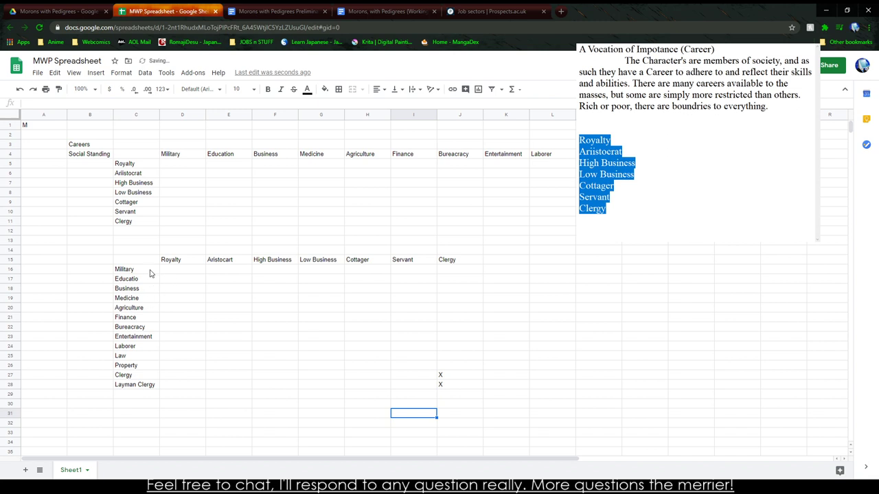
- Mark Military, Bureacracy and Property with an X in the Royalty column, cells D16, D22 and D26
left_click(171, 275)
type("x")
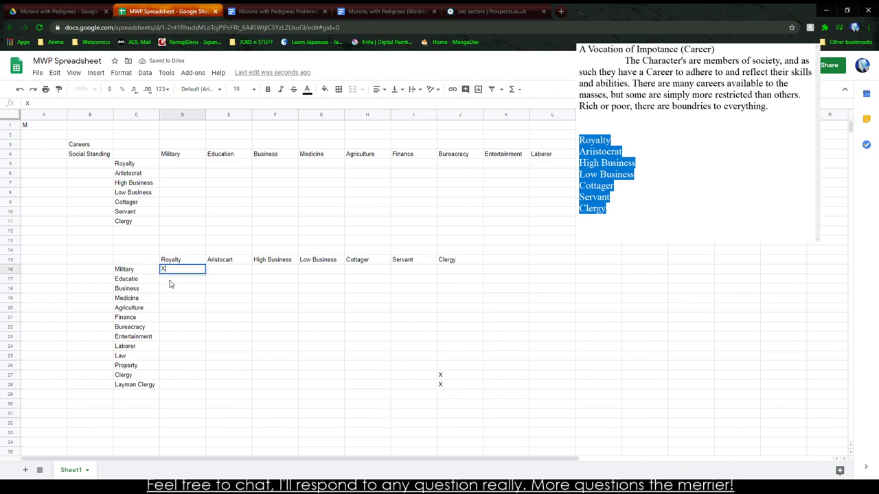
left_click(175, 308)
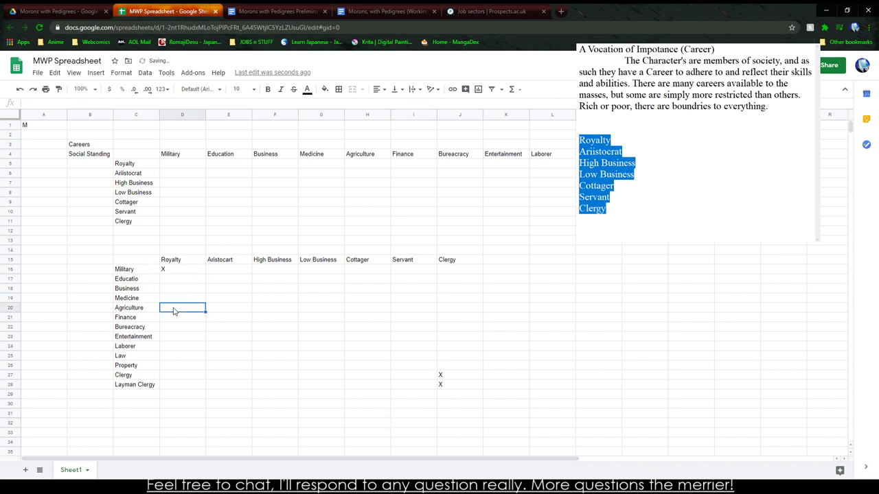
left_click(166, 331)
left_click(168, 320)
left_click(169, 328)
type("X")
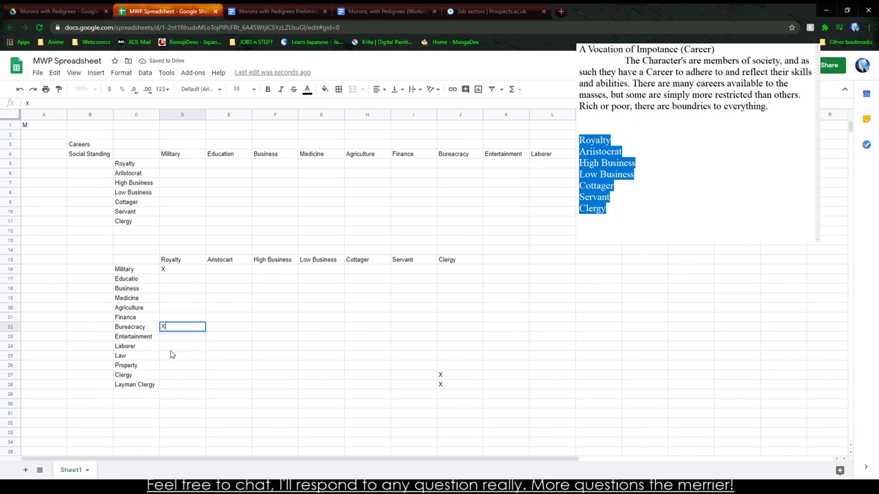
left_click(174, 369)
type("X")
left_click(200, 396)
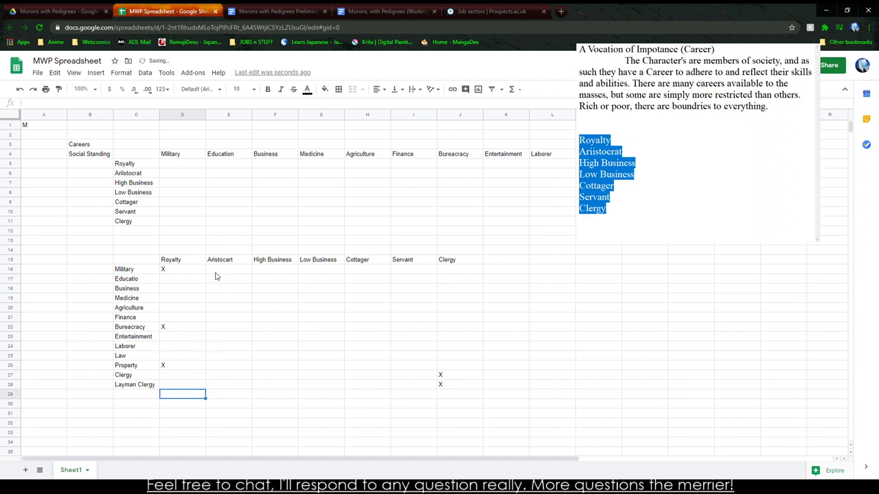
- Mark Military, Agriculture, Finance, Bureacracy and Property with an X in the Aristocart column, cells E16, E20, E21, E22 and E26
left_click(215, 270)
type("X")
key("Return")
left_click(219, 296)
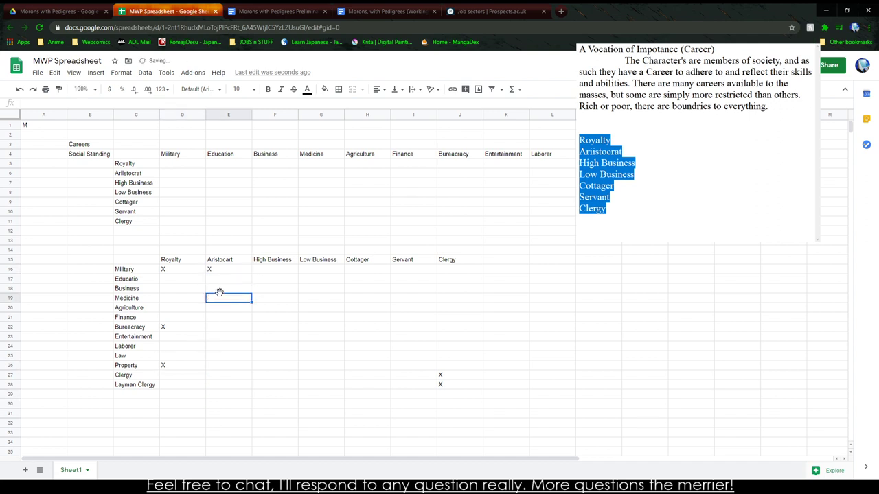
left_click(219, 308)
type("X")
left_click(216, 321)
type("X")
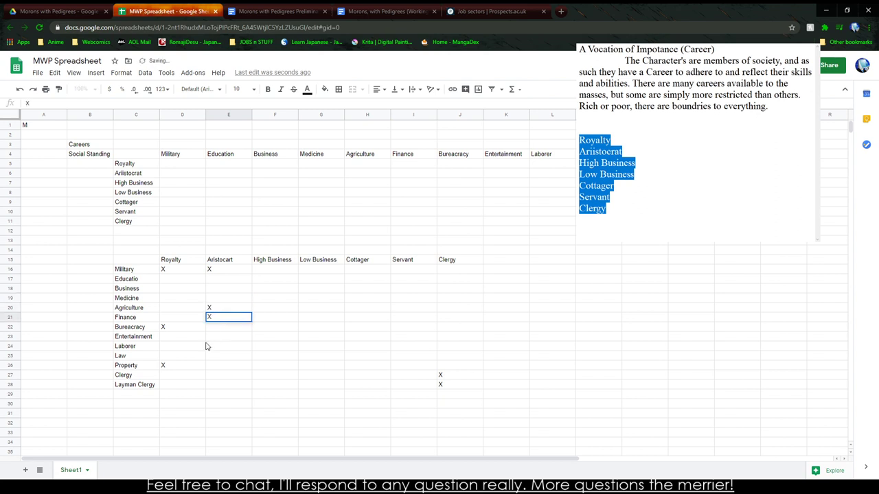
left_click(217, 328)
type("X")
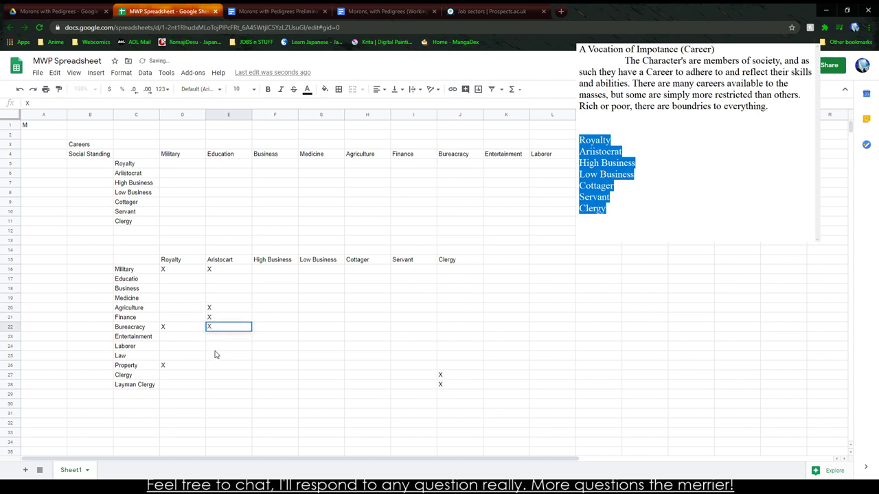
left_click(218, 360)
left_click(221, 367)
type("X")
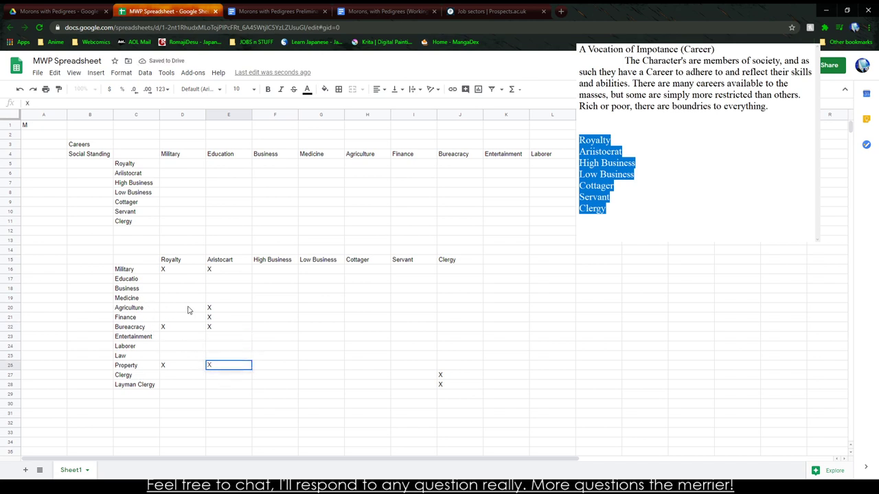
- Mark Military, Educatio, Business and Medicine with an X in the High Business column, cells F16 to F19
left_click(272, 281)
key("Up")
type("X")
key("Return")
type("X")
key("Return")
type("X")
key("Return")
type("X")
key("Return")
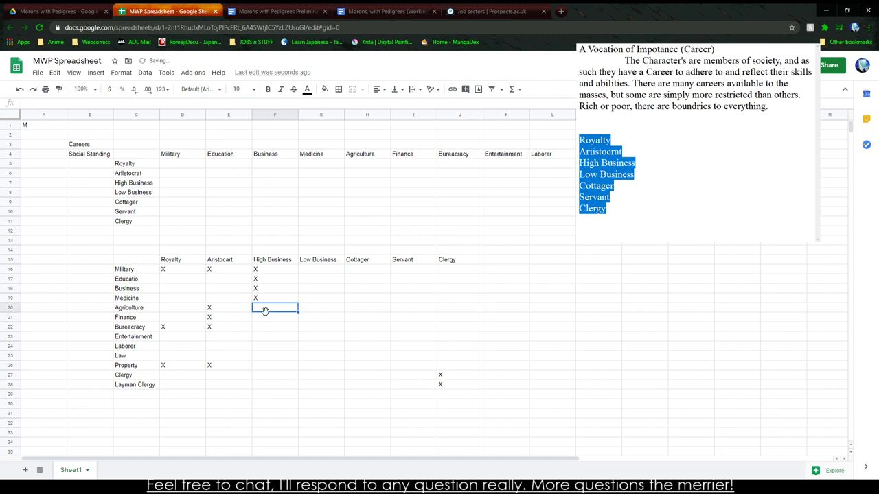
- Mark Finance, Bureacracy, Law and Property with an X in the High Business column, cells F21, F22, F25 and F26
key("Down")
type("X")
key("Return")
type("X")
key("Return")
left_click(261, 351)
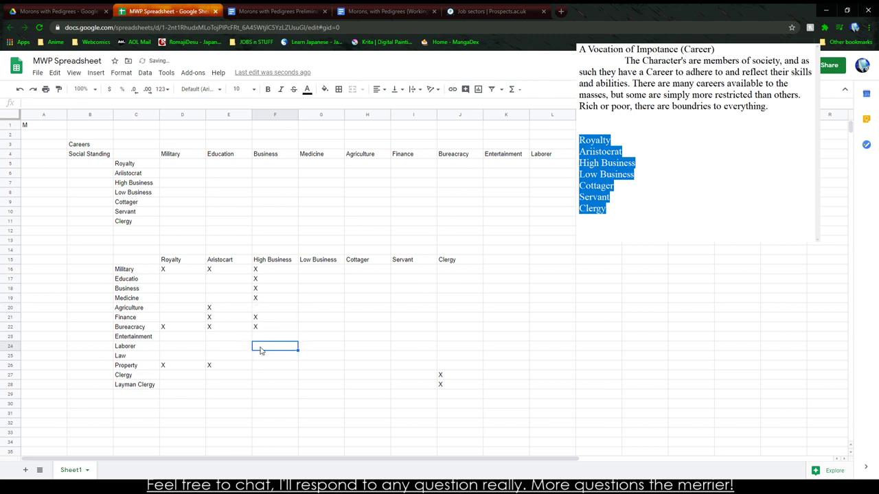
left_click(267, 356)
type("X")
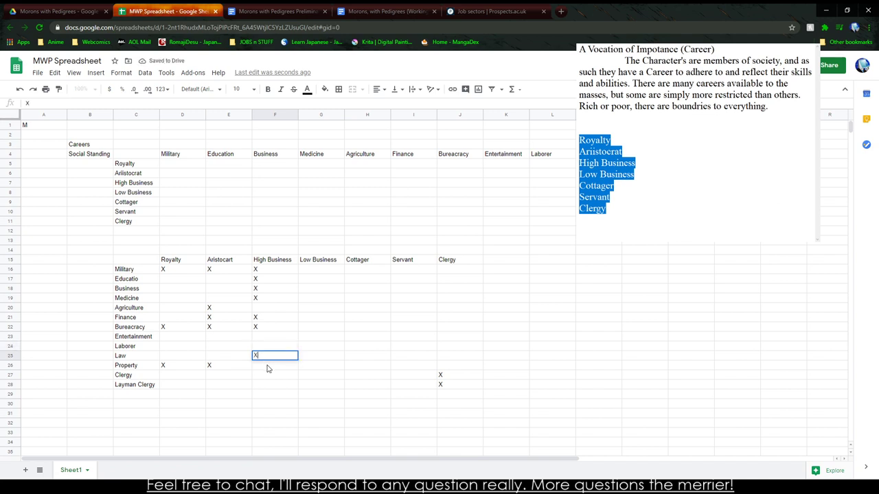
left_click(265, 376)
left_click(271, 368)
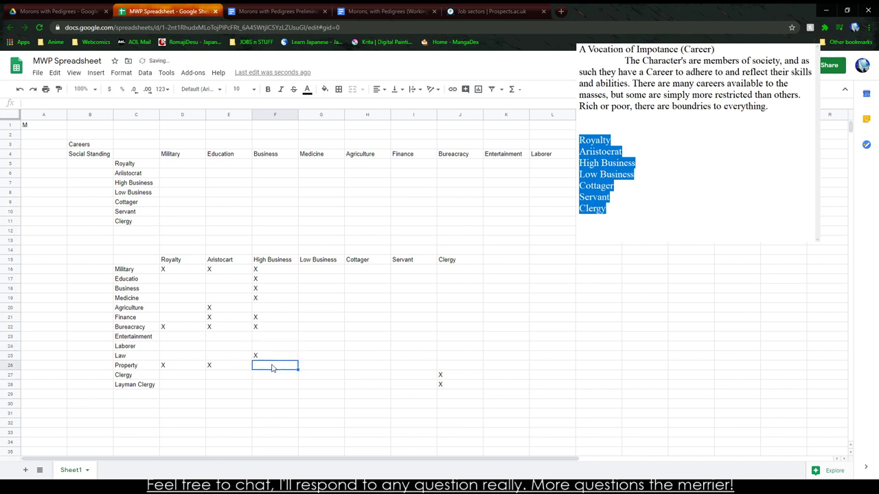
type("X")
- Mark Military and Business with an X in the Low Business column, cells G16 and G18
left_click(320, 281)
left_click(318, 271)
type("X")
left_click(316, 282)
type("X")
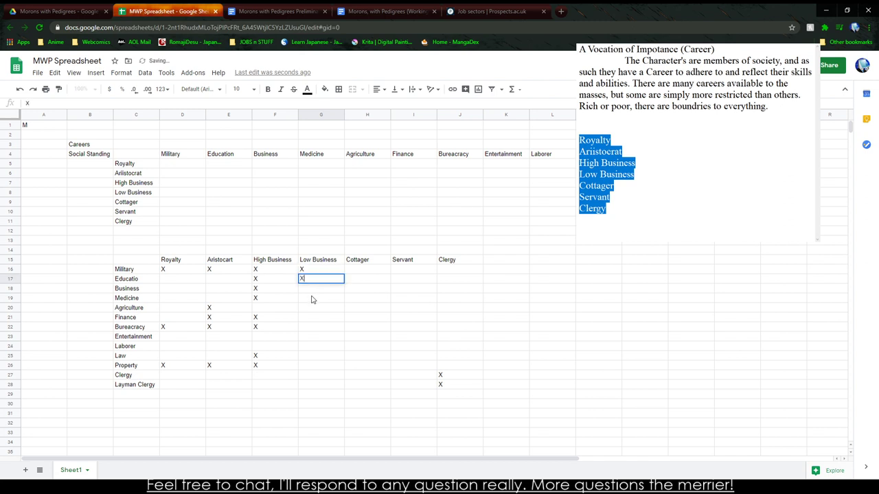
key("Return")
type("X")
key("Down")
- Mark Agriculture, Finance, Entertainment and Laborer with an X in the Low Business column, cells G20, G21, G23 and G24
type("X")
key("Return")
type("X")
key("Return")
type("X")
key("BackSpace")
key("Return")
type("X")
key("Return")
type("X")
key("Return")
key("Return")
type("X")
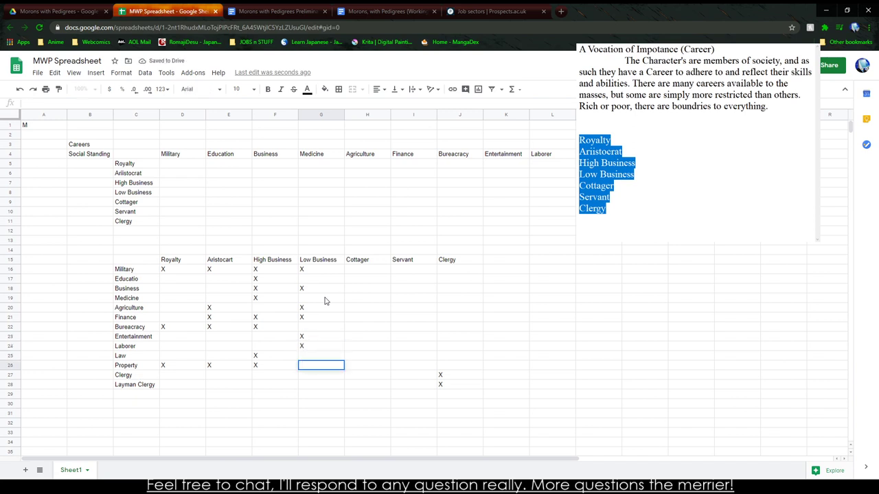
- Mark Military with an X in the Cottager column, cell H16
key("Tab")
key("Up")
key("Up")
key("Up")
key("Up")
key("Up")
key("Up")
key("Up")
key("Up")
key("Up")
key("Up")
type("X")
key("Return")
- Mark Agriculture, Bureacracy, Entertainment and Laborer with an X in the Cottager column, cells H20, H22, H23 and H24
key("Down")
key("Up")
key("Down")
key("Down")
key("Down")
type("X")
key("Return")
key("Down")
type("X")
key("Return")
type("X")
key("Return")
type("X")
key("Return")
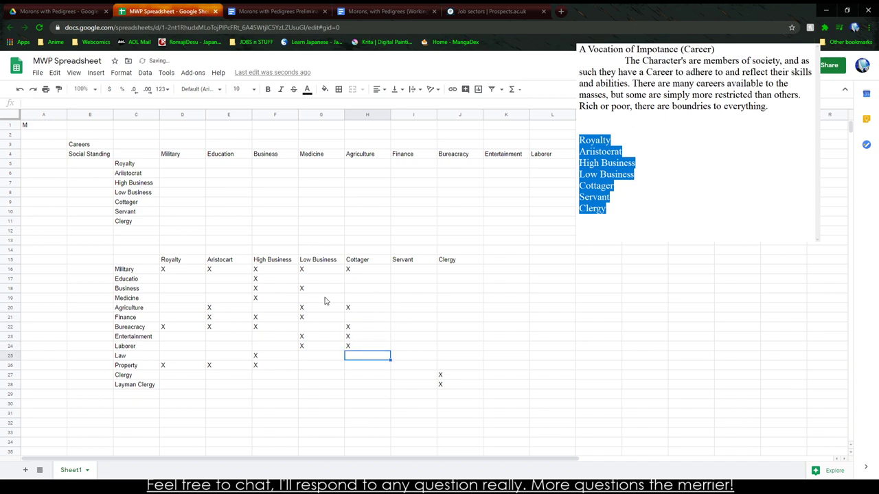
key("Down")
type("X")
key("Escape")
- Mark Educatio and Medicine with an X in the Servant column, cells I17 and I19
key("Up")
key("Up")
key("Up")
key("Right")
key("Up")
key("Up")
key("Up")
key("Up")
key("Up")
key("Up")
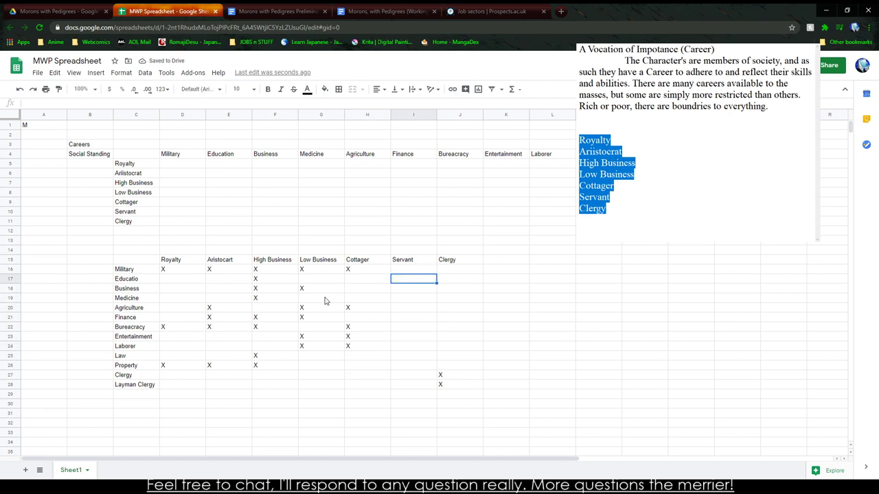
type("X")
key("Return")
key("Down")
type("X")
key("Return")
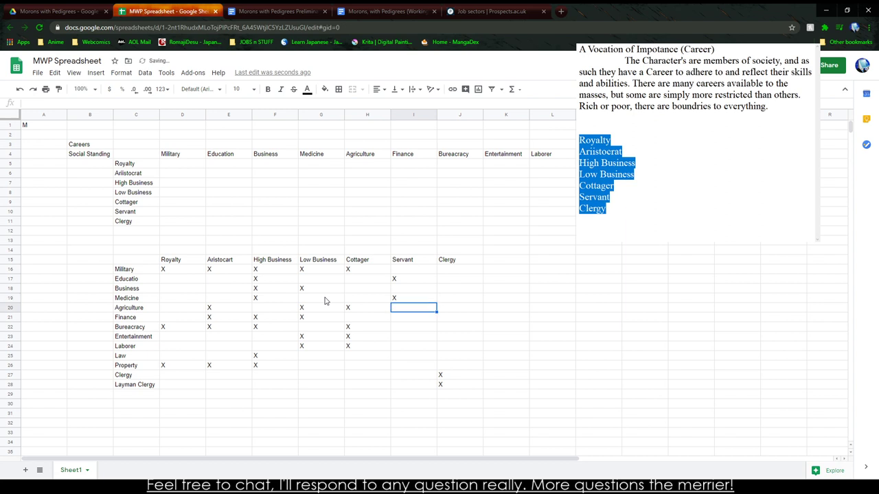
- Mark Agriculture, Bureacracy, Entertainment and Laborer with an X in the Servant column, cells I20, I22, I23 and I24
type("X")
key("Return")
key("Down")
type("X")
key("Return")
type("X")
key("Return")
type("X")
key("Return")
key("Down")
key("Up")
key("Up")
key("Right")
key("Up")
key("Up")
key("Up")
key("Up")
key("Up")
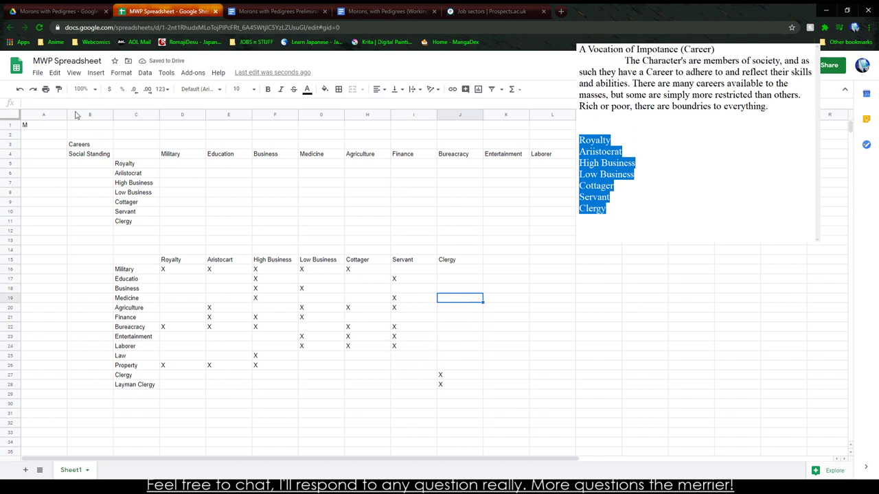
- Center the contents of the careers table C15:J28 horizontally and align them vertically to the middle
left_click_drag(137, 261, 473, 386)
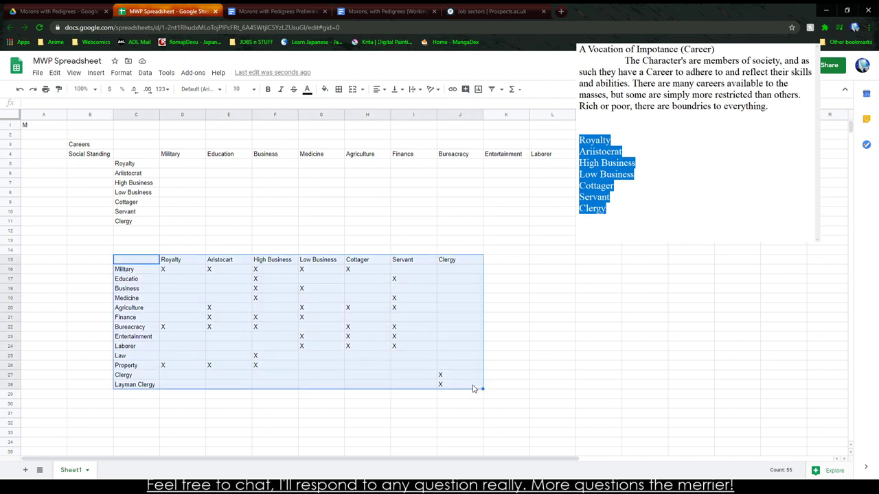
left_click(376, 90)
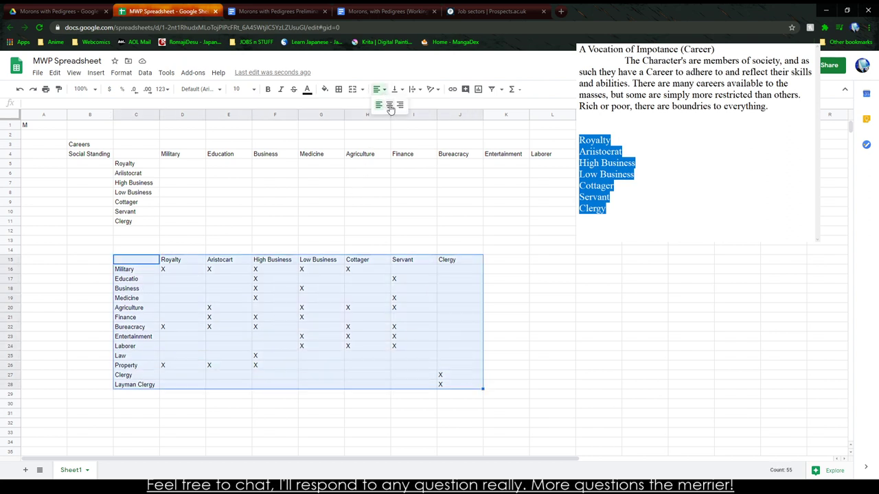
left_click(390, 106)
left_click(397, 89)
left_click(408, 105)
left_click(512, 269)
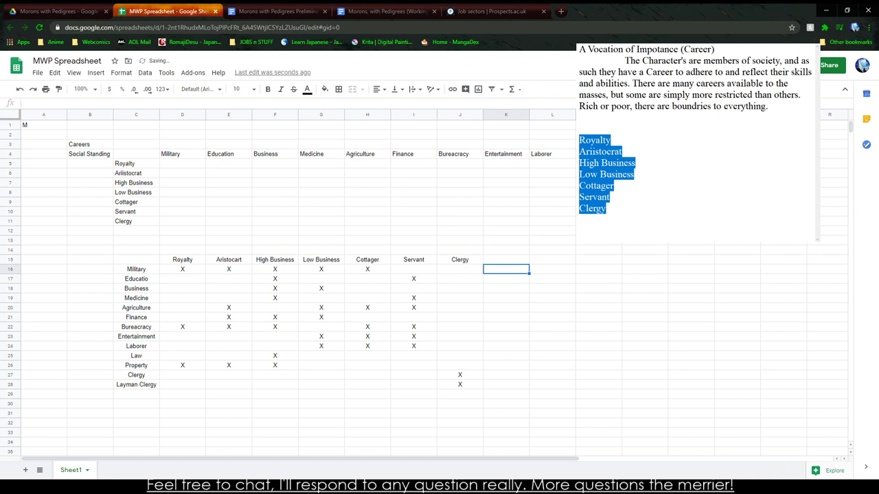
- Create a filter on the careers table C15:J28 and sort its rows alphabetically from A to Z by career name
left_click_drag(183, 261, 457, 267)
left_click_drag(136, 261, 459, 383)
left_click(134, 262)
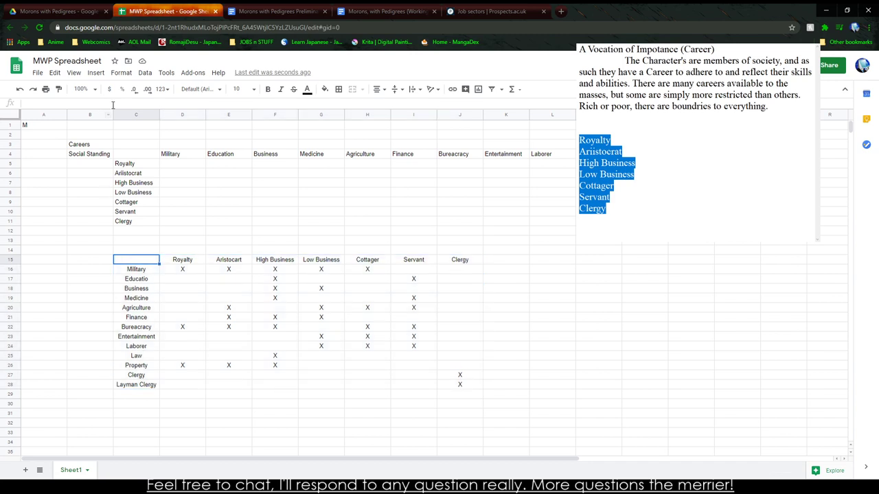
left_click(132, 76)
left_click(169, 75)
mouse_move(145, 73)
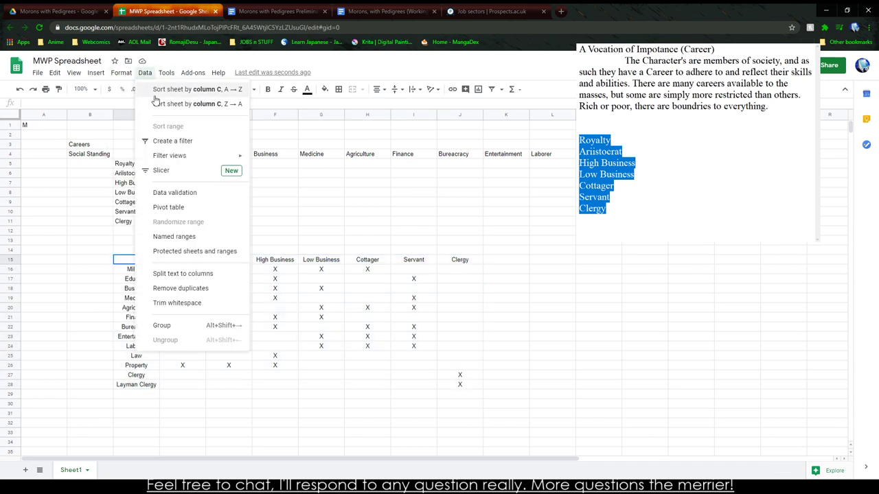
left_click(173, 141)
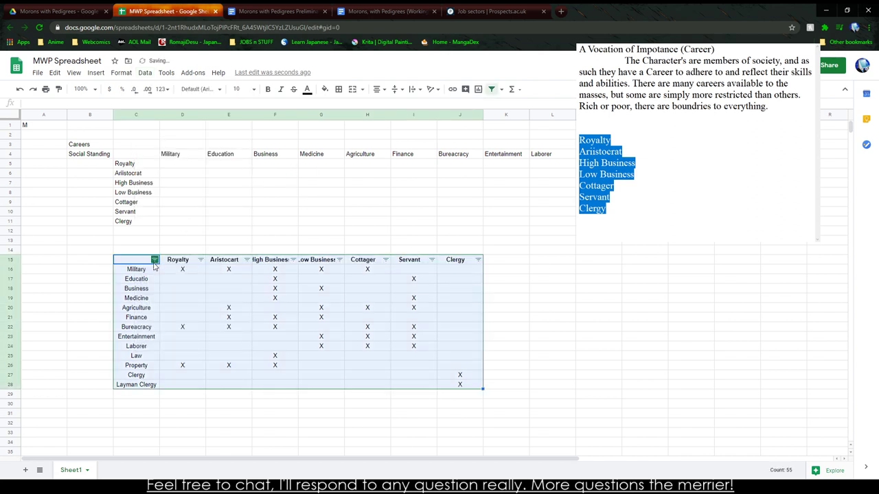
left_click(155, 260)
left_click(130, 275)
left_click(145, 281)
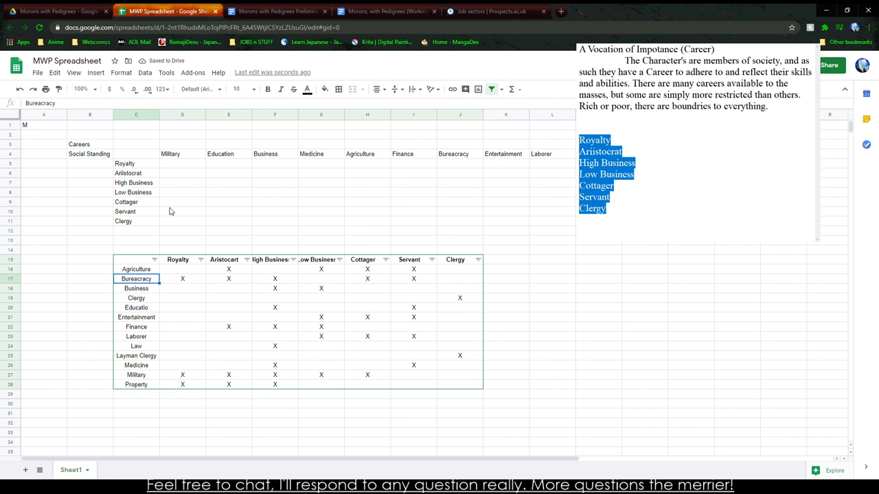
- Remove the filter from the careers table
left_click(140, 261)
left_click(194, 73)
mouse_move(161, 73)
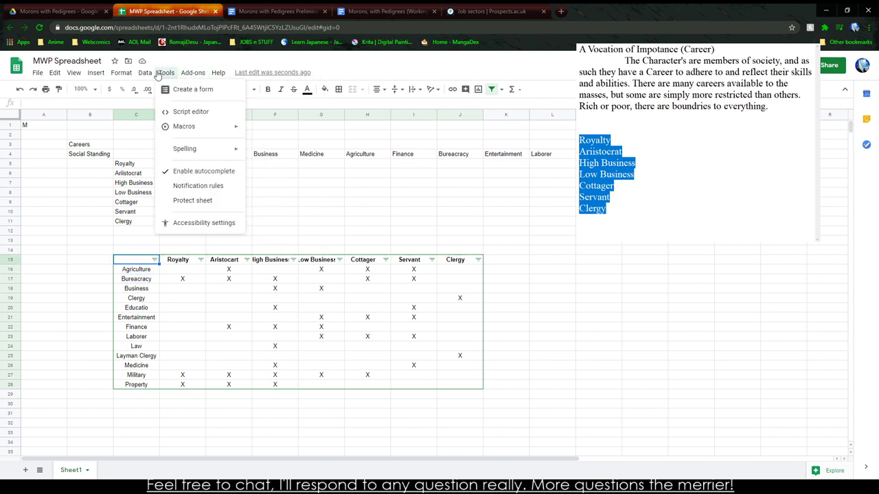
left_click(175, 141)
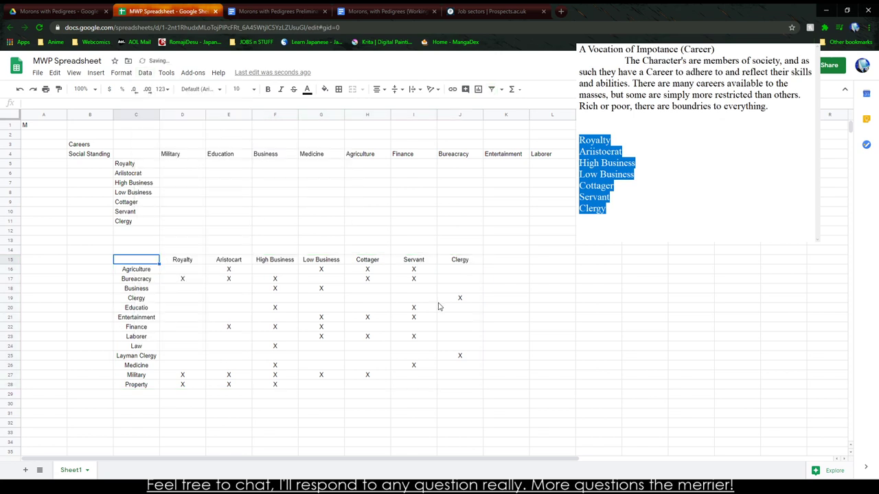
- Make the career names in column C and the social class headings in row 15 bold
left_click(440, 300)
left_click_drag(142, 272, 145, 389)
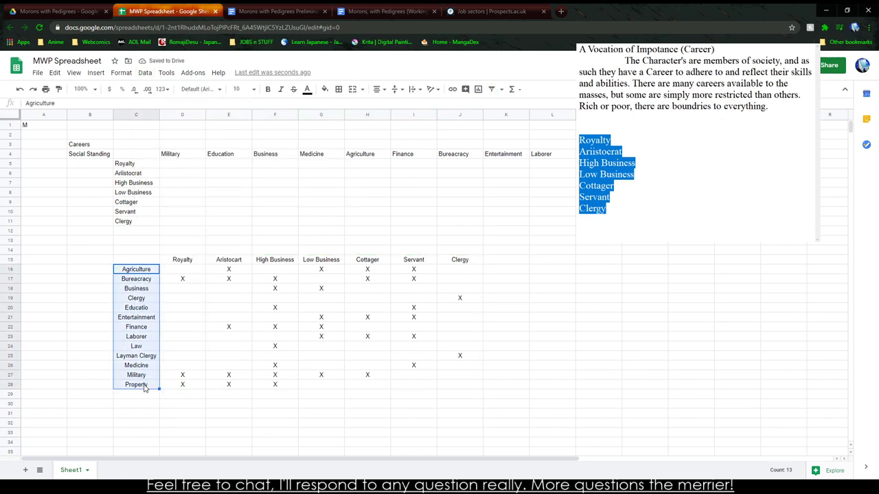
key("ctrl+b")
left_click(186, 336)
left_click_drag(182, 259, 414, 298)
key("ctrl+b")
- Select the whole careers table, C15:J28, and copy it
left_click_drag(342, 332, 458, 268)
left_click(147, 301)
key("ctrl+c")
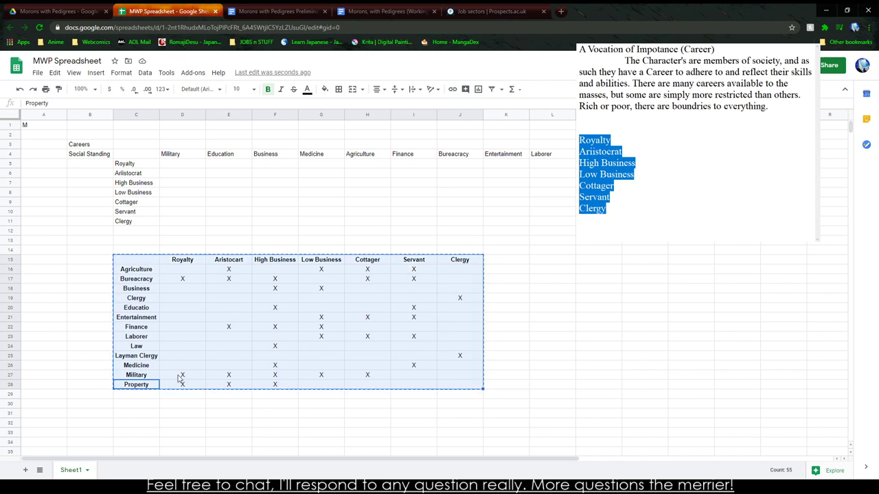
left_click_drag(139, 378, 357, 383)
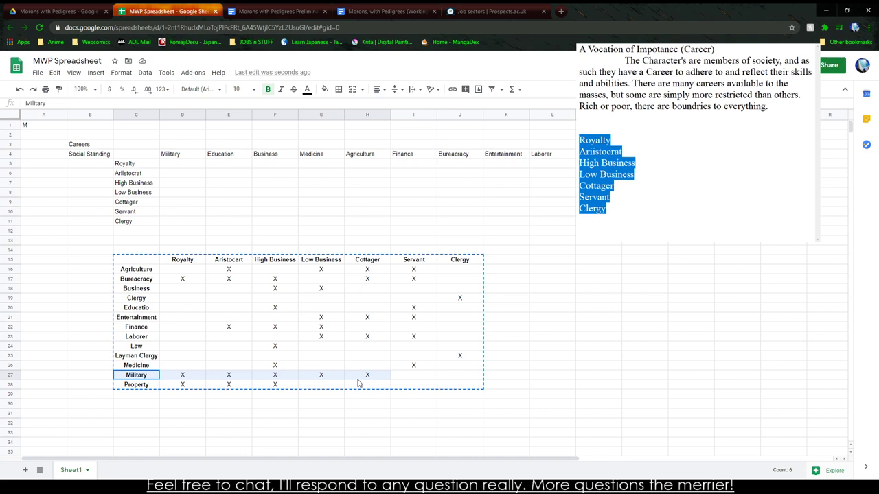
left_click(342, 423)
left_click(129, 389)
mouse_move(129, 390)
left_mouse_down()
mouse_move(402, 298)
mouse_move(474, 262)
left_mouse_up()
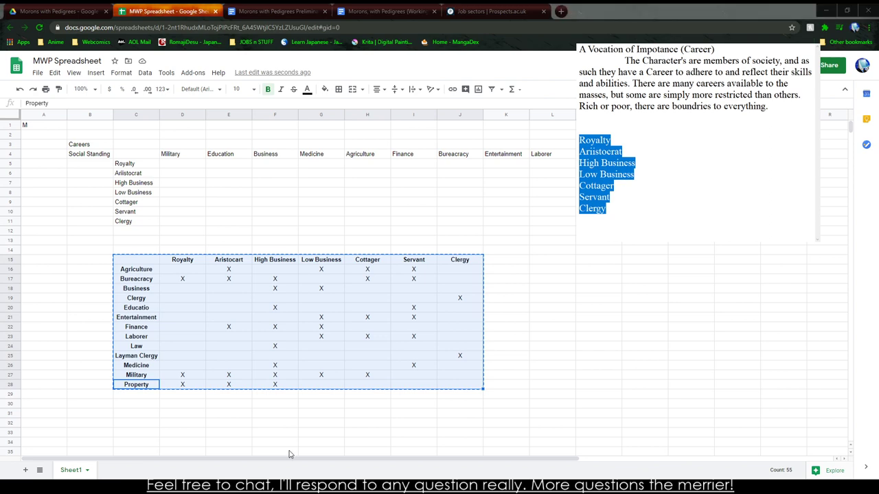
- In the Morons, with Pedigrees (Working) document, paste the career introduction paragraph from the notes below "A Vocation of Importance"
left_click(332, 11)
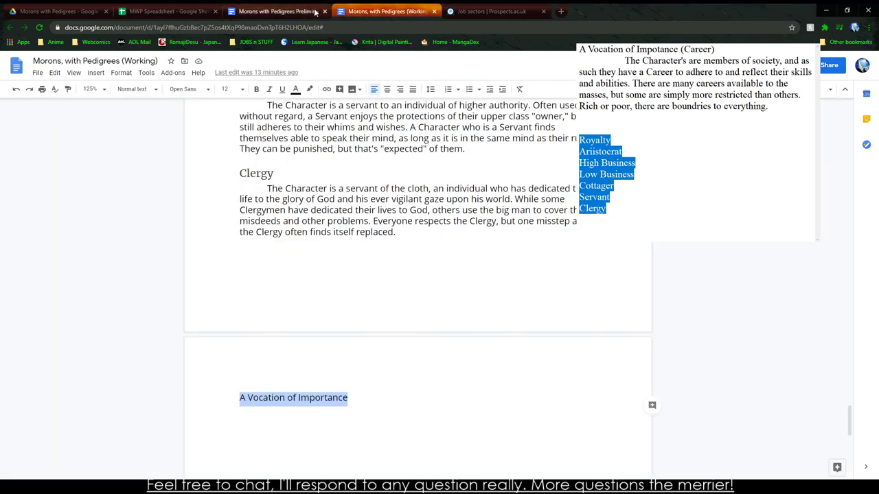
left_click(248, 423)
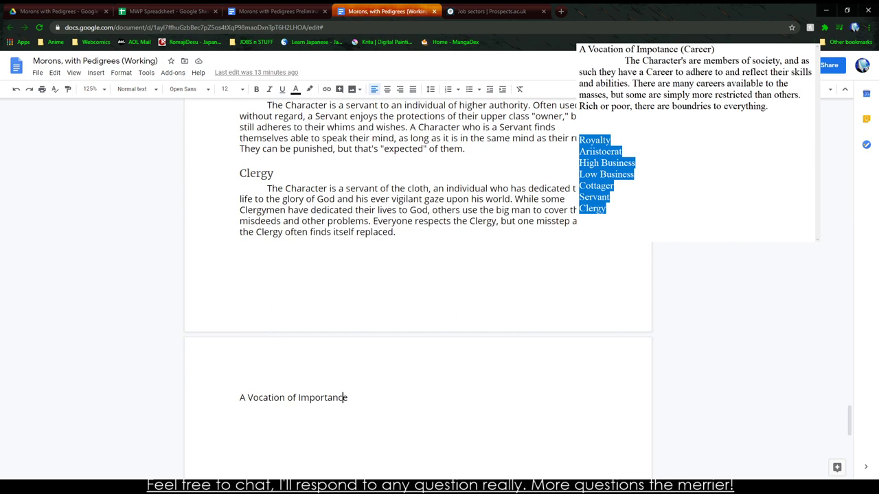
left_click(657, 165)
left_click_drag(768, 107, 578, 60)
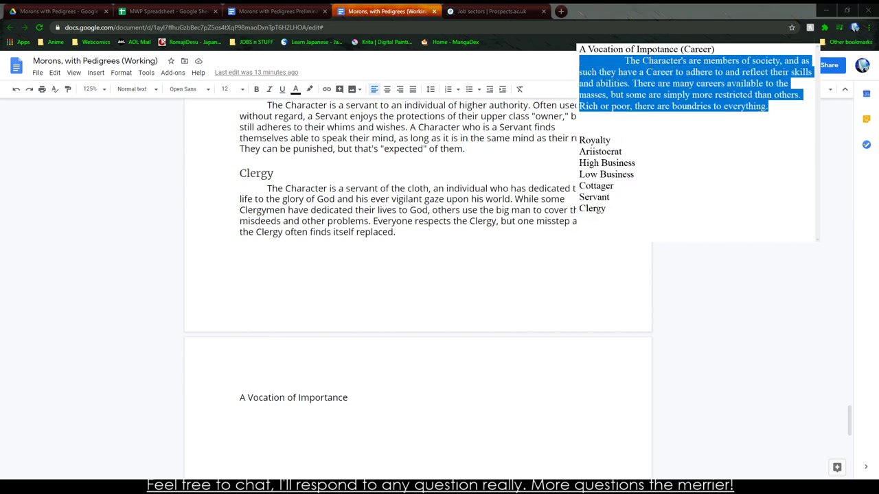
left_click(261, 423)
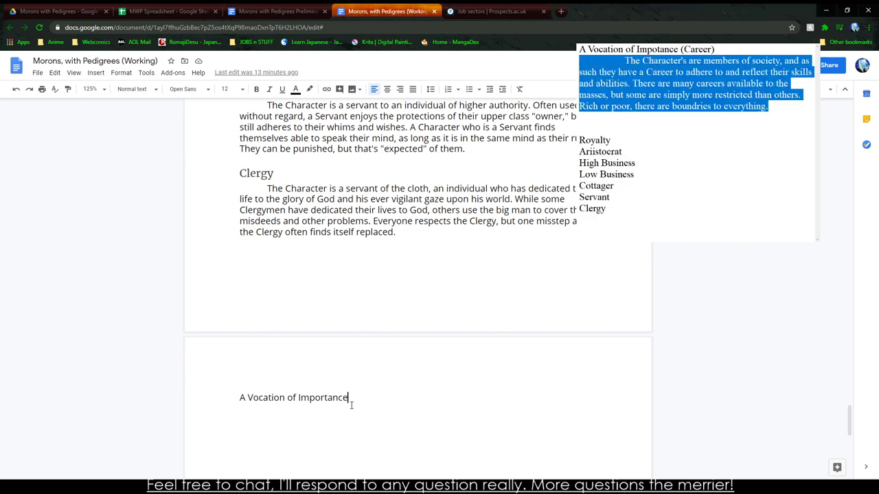
key("Return")
key("ctrl+v")
- Apply the Heading 2 style to the "A Vocation of Importance" line
triple_click(285, 395)
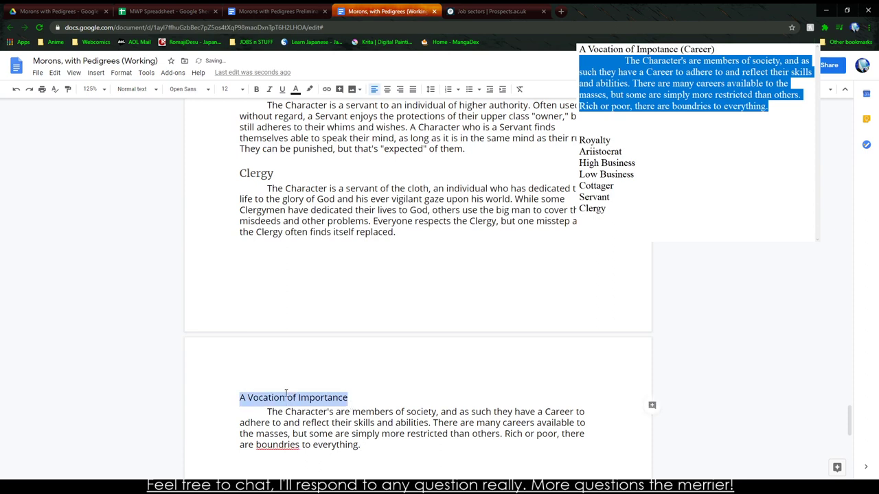
left_click(130, 88)
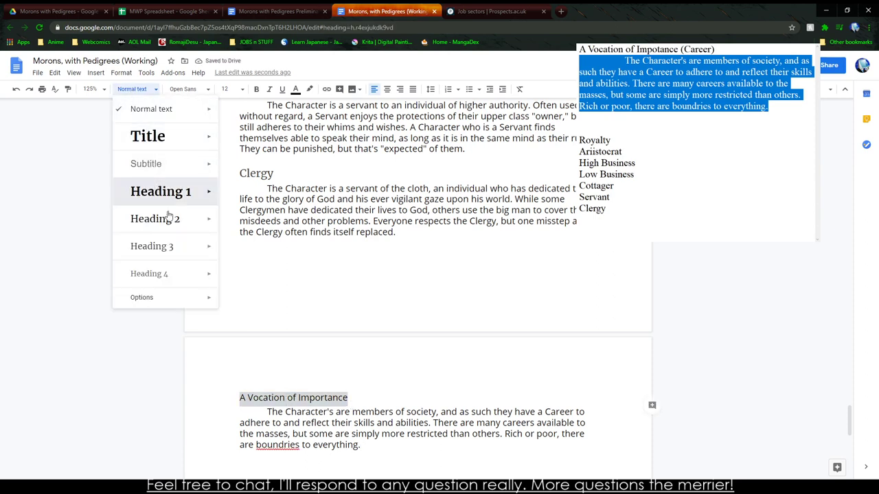
left_click(158, 190)
left_click(131, 89)
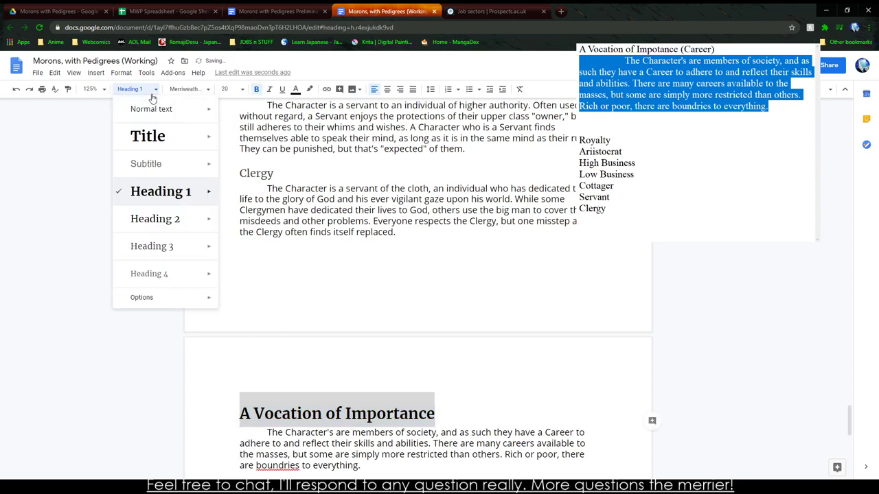
left_click(161, 217)
left_click(321, 410)
- Correct the misspelled word "boundries" to "boundaries" in the career introduction paragraph
right_click(287, 466)
left_click(312, 366)
scroll(334, 383, "down", 3)
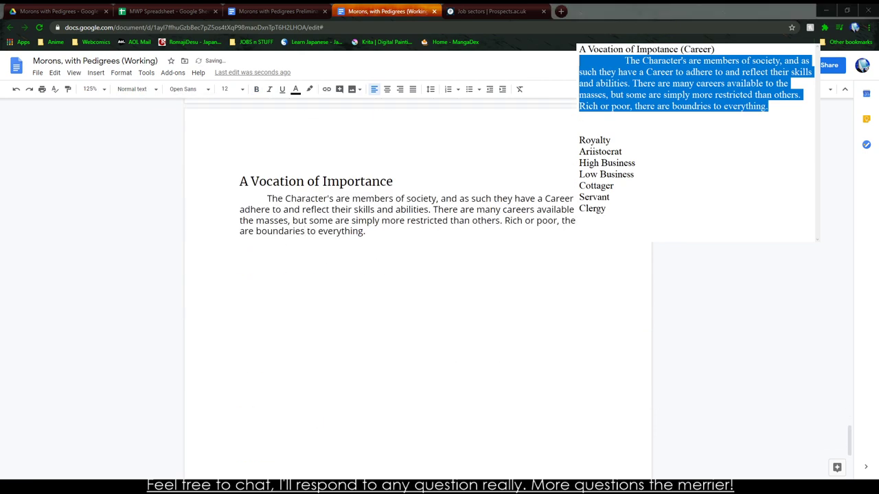
- Paste the copied careers table unlinked below the introduction paragraph in the Morons, with Pedigrees (Working) document, leaving a blank line before it
left_click(274, 11)
left_click(165, 11)
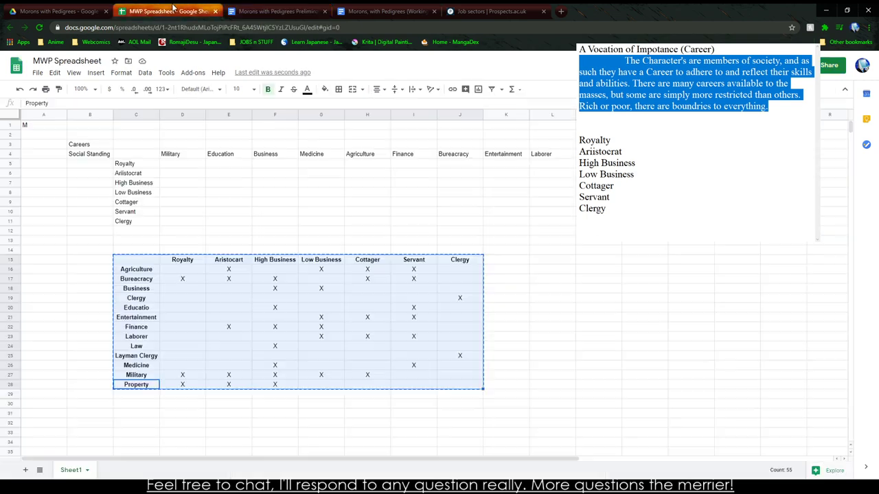
left_click(267, 10)
left_click(351, 9)
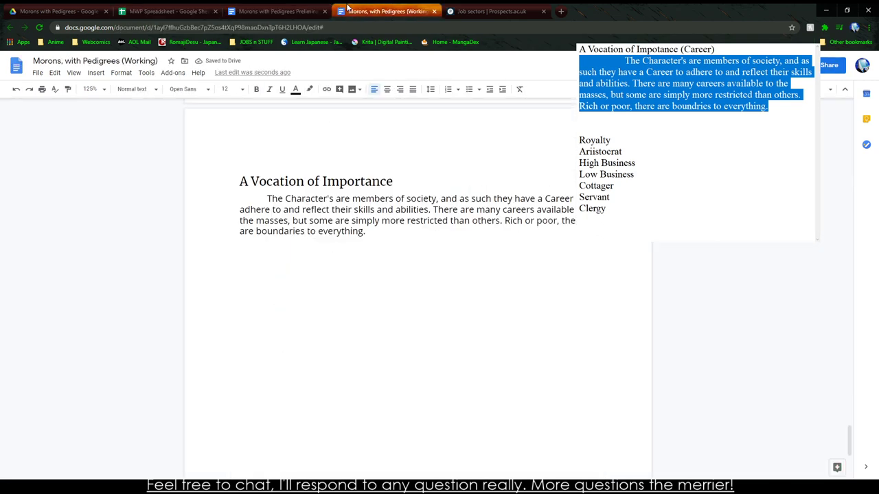
left_click(239, 288)
key("Return")
key("ctrl+v")
left_click(388, 281)
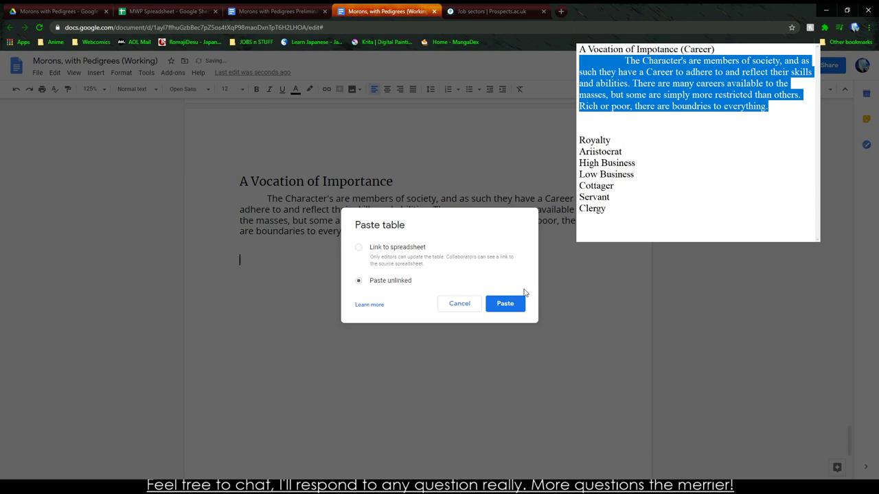
left_click(520, 305)
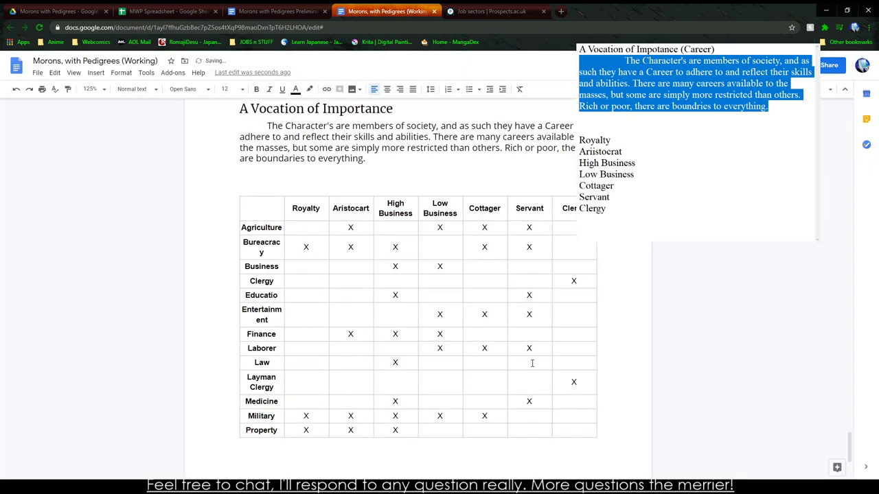
- Correct the misspelled table headings to "Aristocrat" and "Bureaucracy" using the suggested spellings
right_click(363, 210)
left_click(391, 235)
right_click(270, 242)
left_click(304, 266)
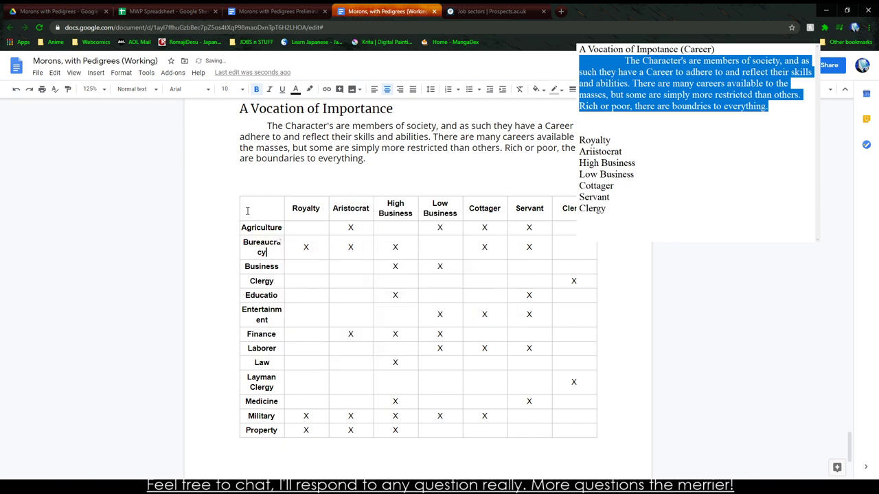
- Widen the table's first column outward until every career name fits on one line, and reduce the Layman Clergy row to its minimum height
left_click_drag(240, 207, 230, 210)
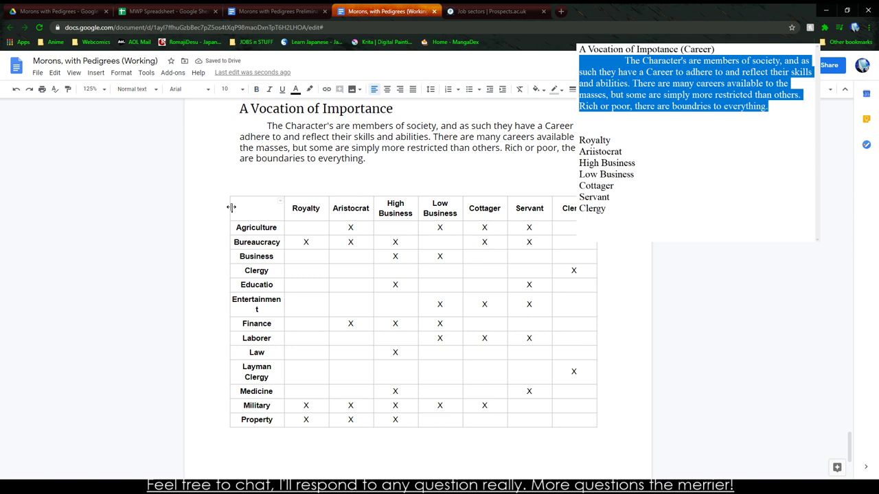
left_click_drag(230, 207, 223, 208)
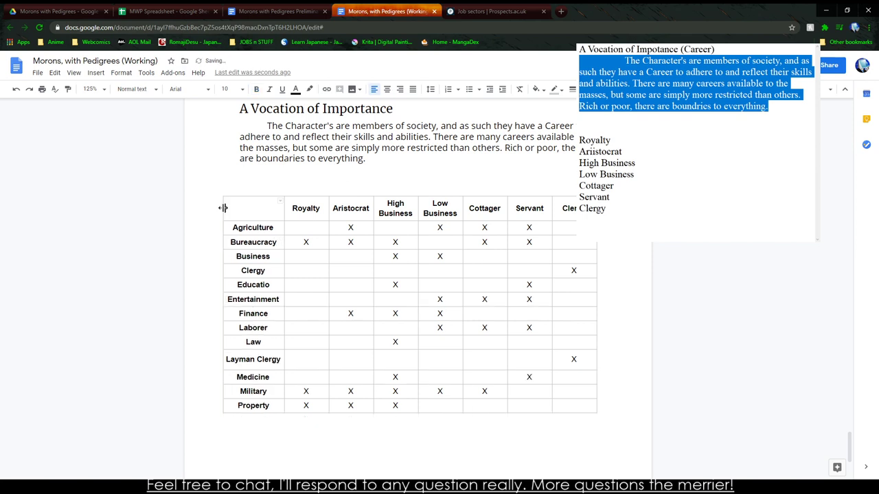
left_click(274, 359)
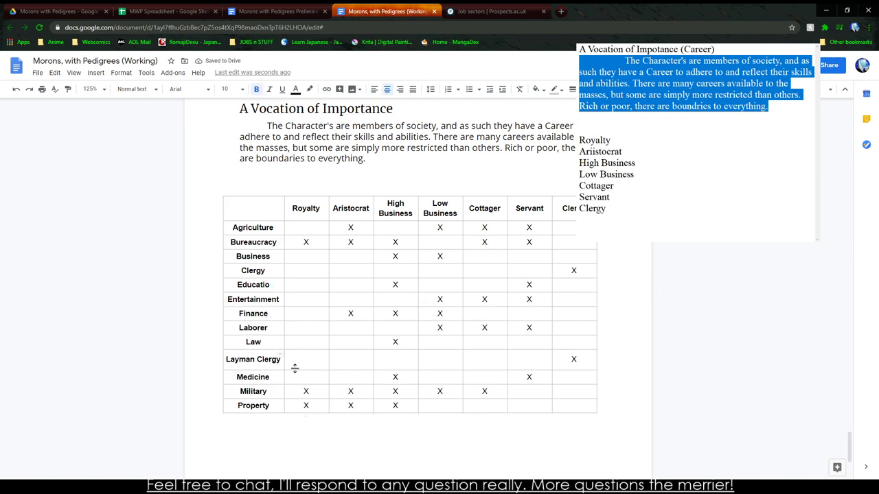
left_click_drag(295, 370, 296, 335)
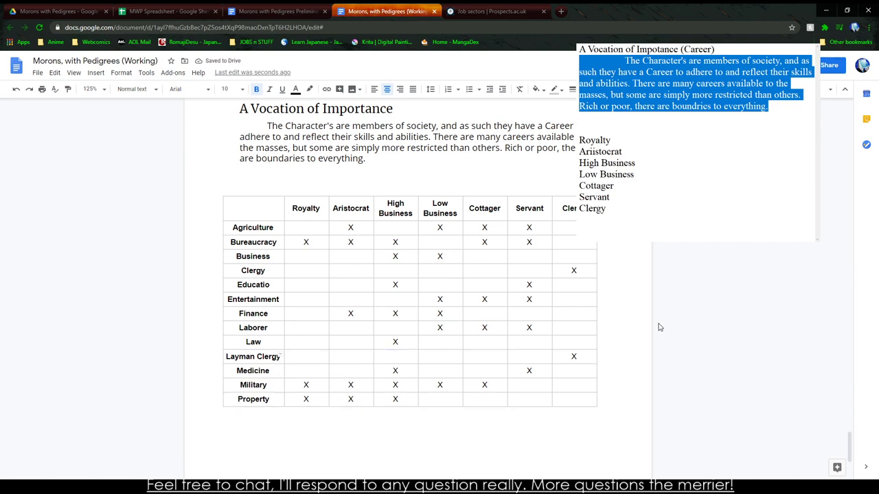
- Remove the blank lines between the introduction paragraph and the careers table
left_click(353, 190)
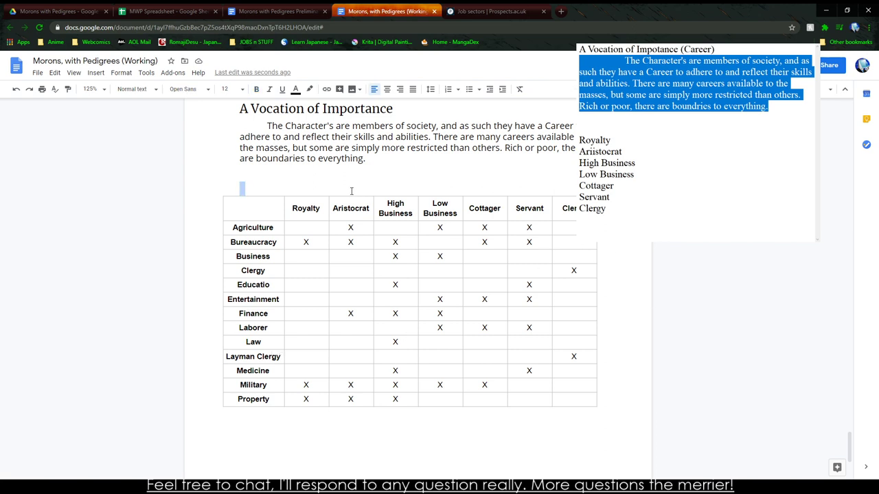
key("BackSpace")
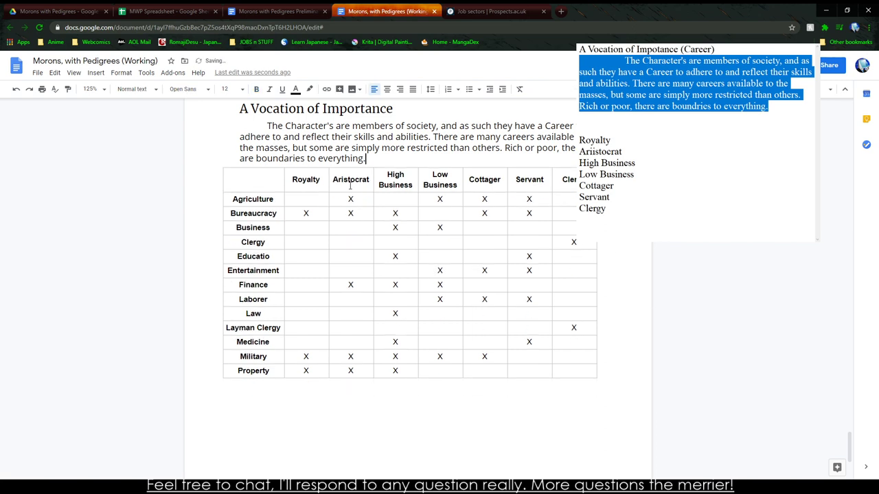
- Below the careers table, start an indented paragraph reading "These are by no means equal in any way, a Royal Bureacrat is a"
left_click(210, 398)
key("Return")
key("Tab")
type("These are by no means equa")
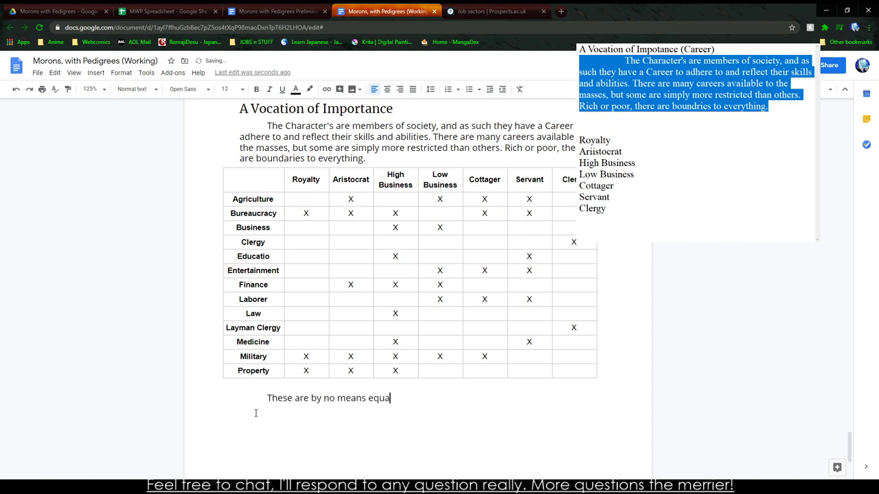
type("l in any way, a Royal Bureacrat is a Pri")
- Continue the sentence below the table with "Princeling who is able to command entire divisions of government"
key("BackSpace")
type("rincelin")
type("g who is able ")
type("to command a")
key("BackSpace")
type("entire d")
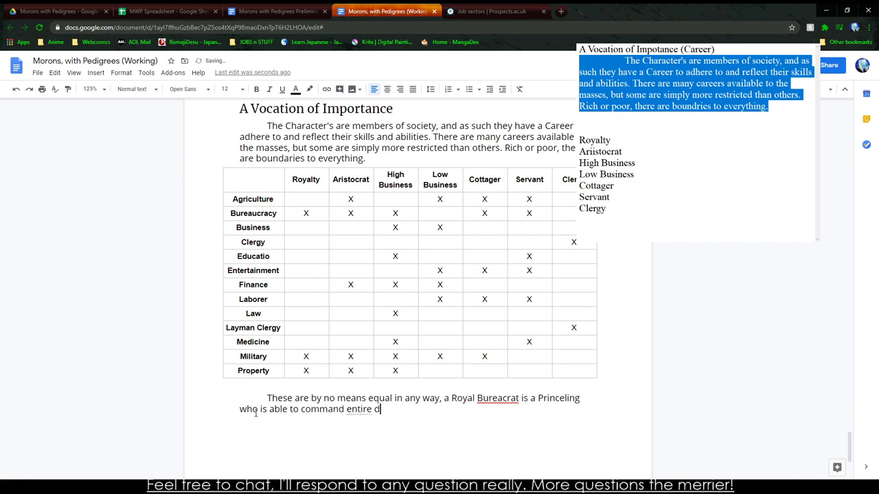
type("ivisions of government")
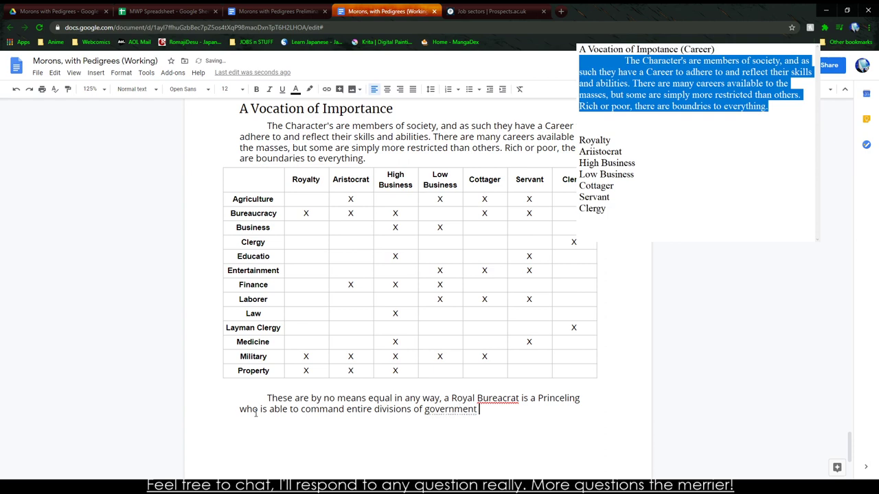